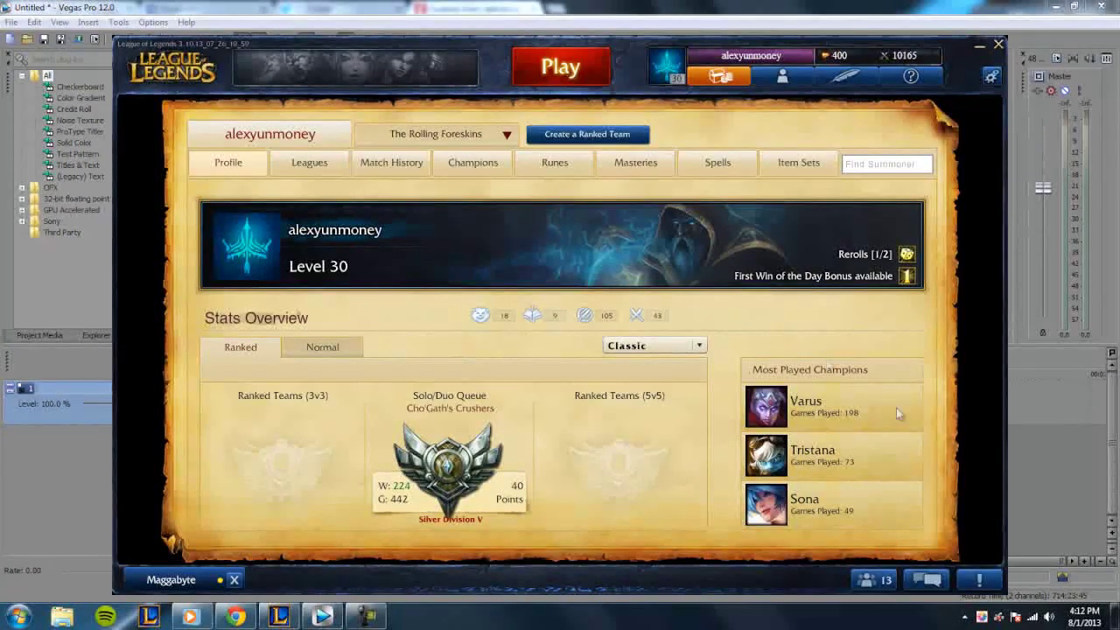
Step: Return from League of Legends to Vegas Pro's Titles & Text generator showing 'X' in Verdana 48
{"action": "key", "text": "alt+Tab"}
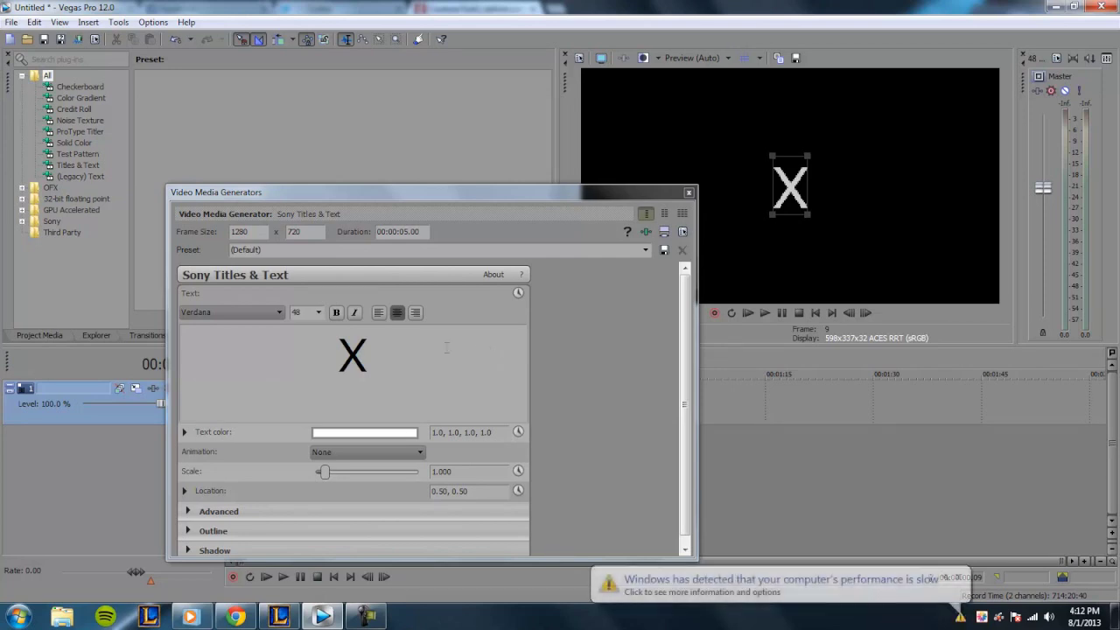
{"action": "left_click", "coordinate": [492, 354]}
{"action": "left_click_drag", "start_coordinate": [418, 355], "coordinate": [298, 361]}
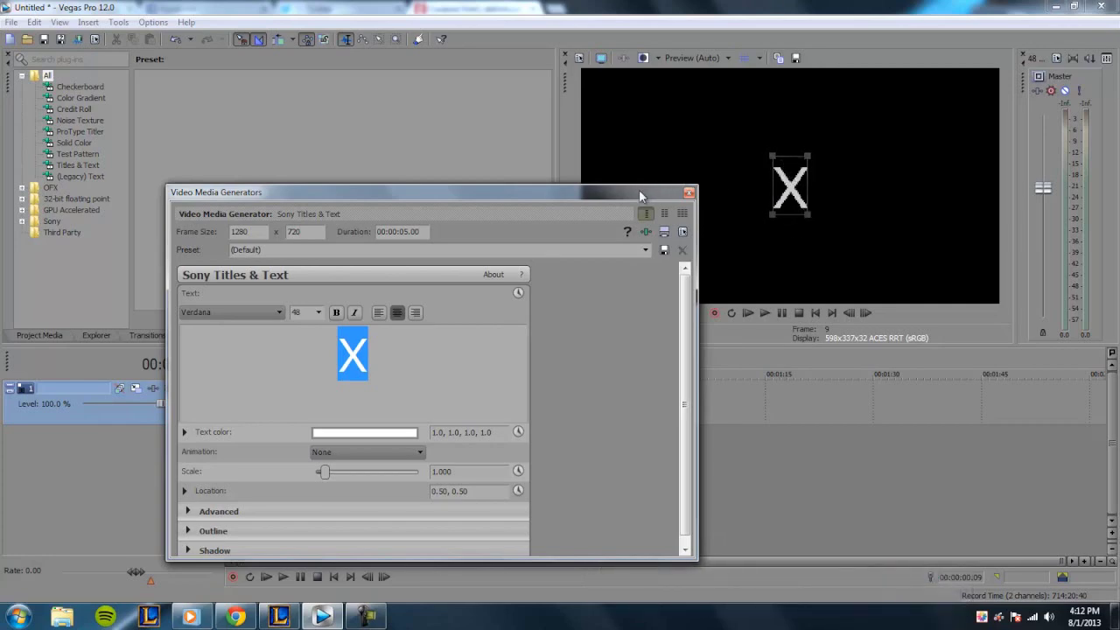
{"action": "left_click_drag", "start_coordinate": [641, 194], "coordinate": [731, 132]}
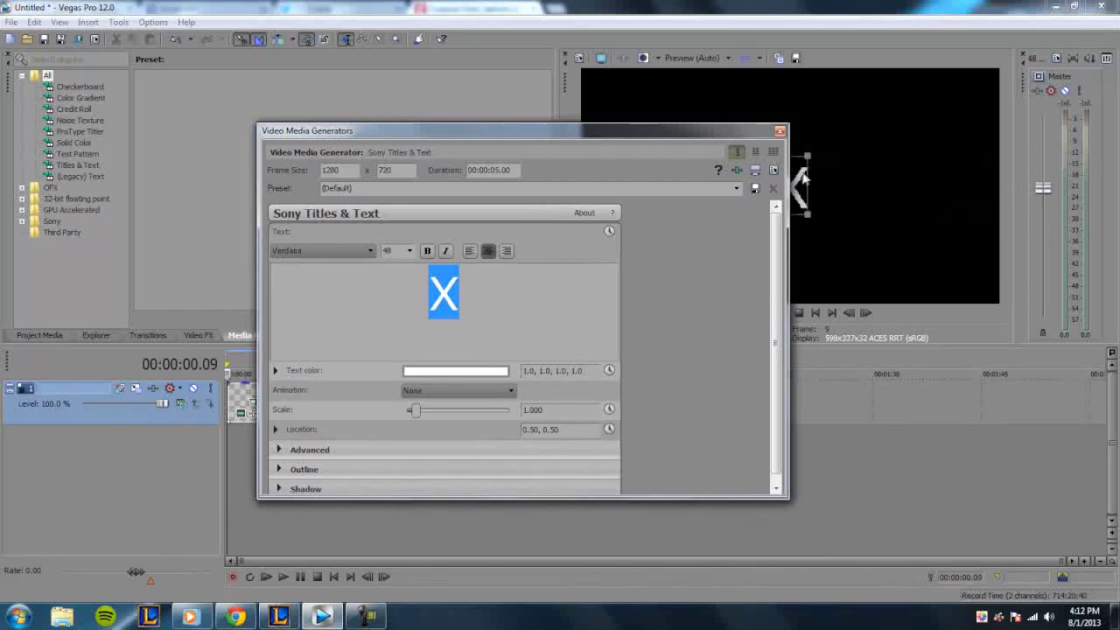
{"action": "left_click_drag", "start_coordinate": [714, 134], "coordinate": [637, 173]}
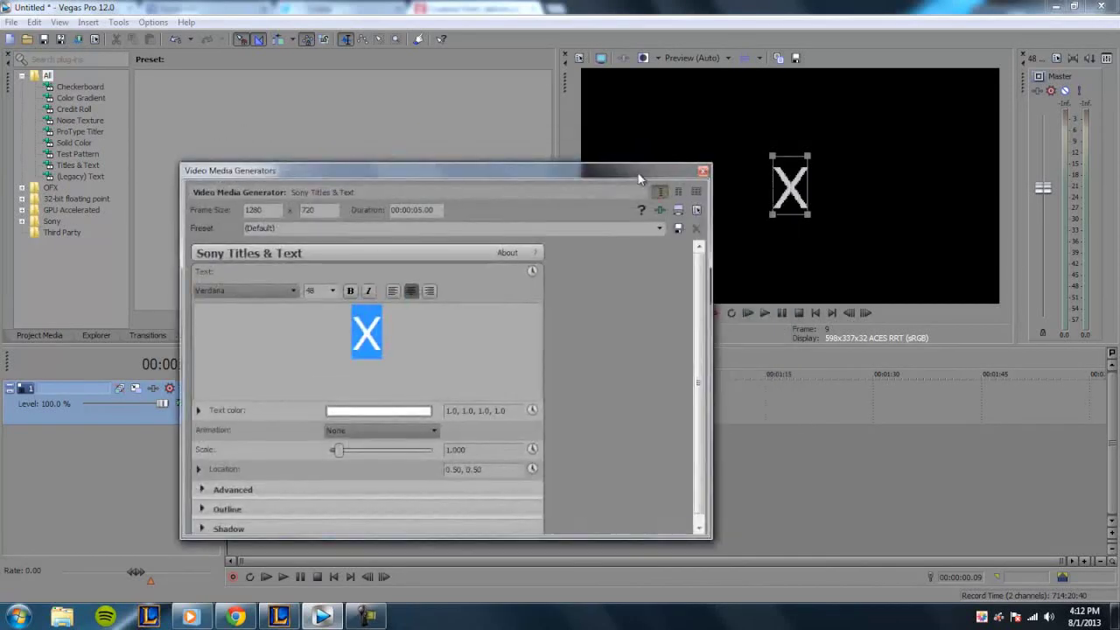
{"action": "left_click", "coordinate": [422, 331]}
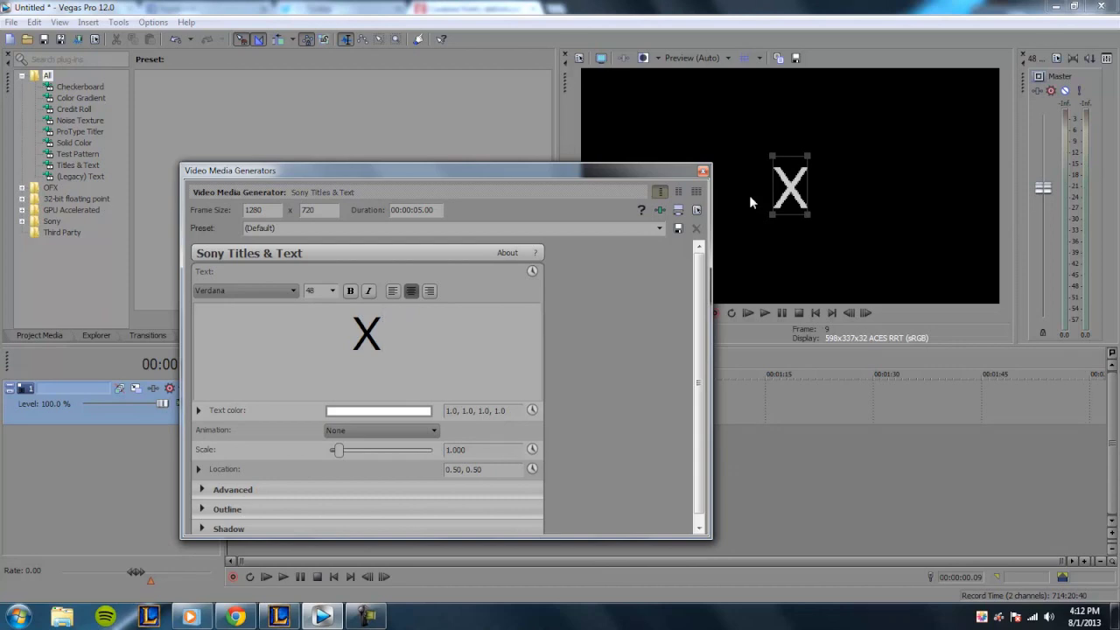
Step: Browse the Couture font's letter and number previews on dafont.com in Chrome
{"action": "left_click", "coordinate": [234, 616]}
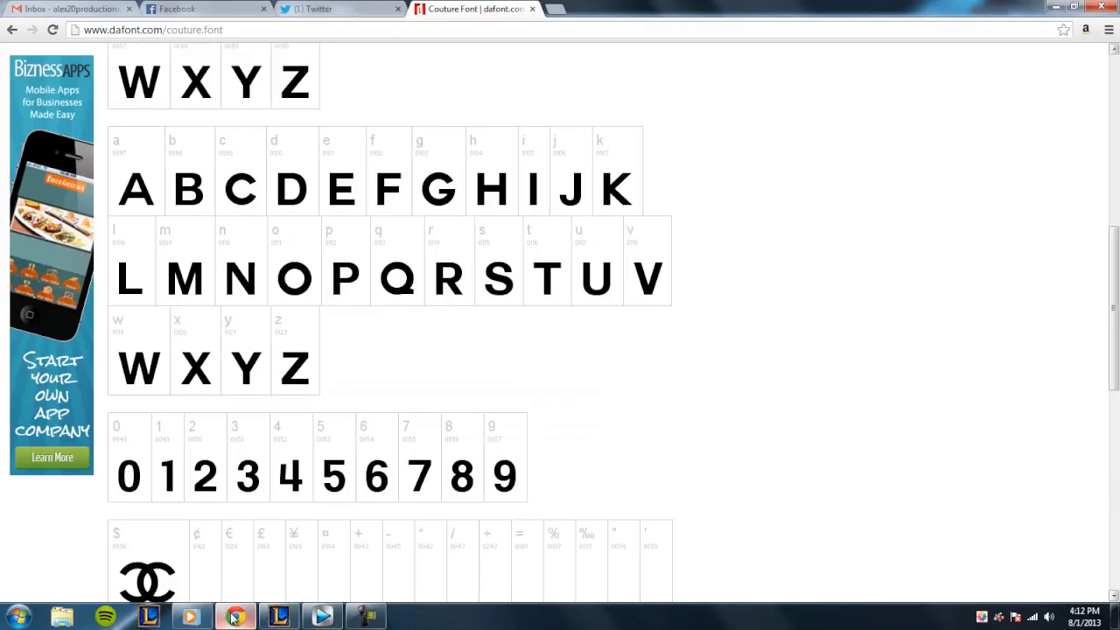
{"action": "scroll", "coordinate": [817, 382], "scroll_direction": "up", "scroll_amount": 5}
{"action": "scroll", "coordinate": [1112, 160], "scroll_direction": "up", "scroll_amount": 1}
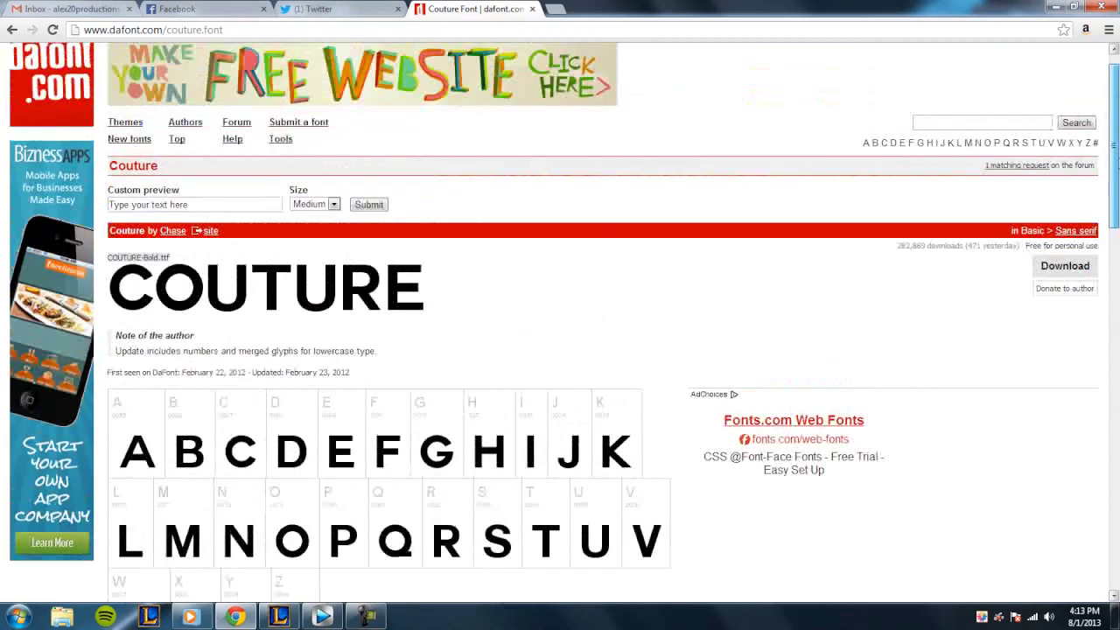
{"action": "scroll", "coordinate": [1114, 179], "scroll_direction": "down", "scroll_amount": 1}
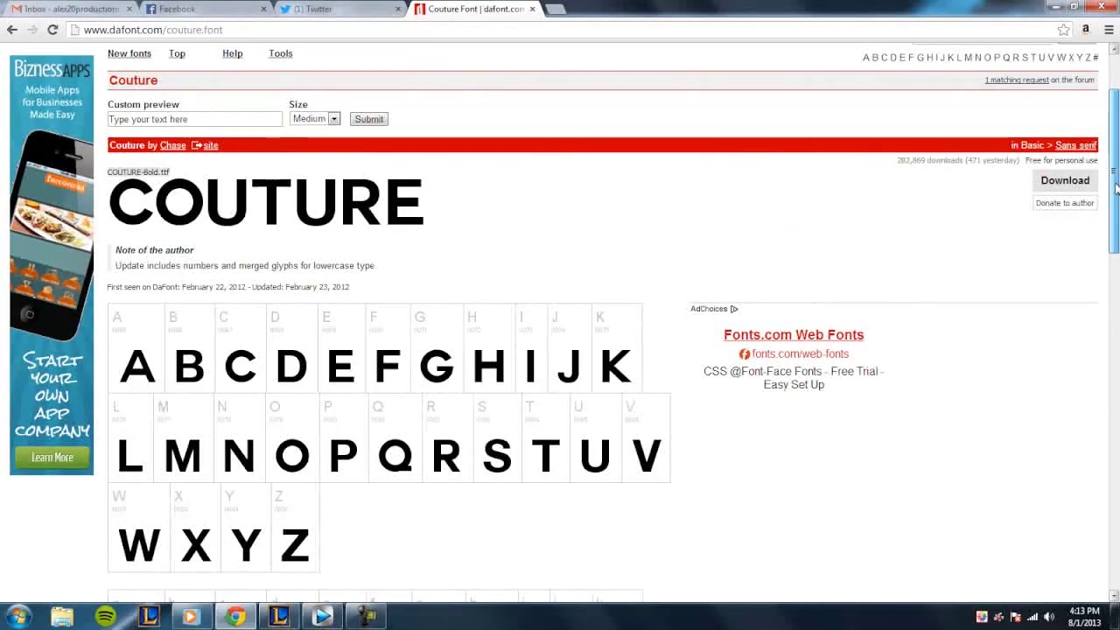
{"action": "scroll", "coordinate": [1110, 191], "scroll_direction": "down", "scroll_amount": 1}
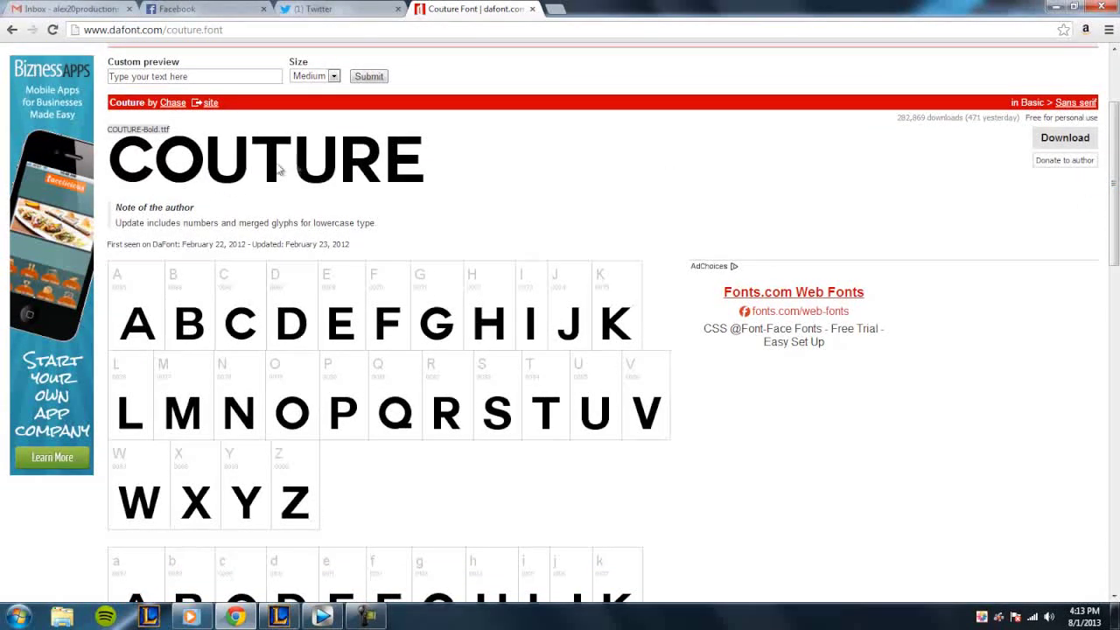
{"action": "scroll", "coordinate": [1107, 262], "scroll_direction": "down", "scroll_amount": 2}
{"action": "scroll", "coordinate": [1108, 271], "scroll_direction": "down", "scroll_amount": 4}
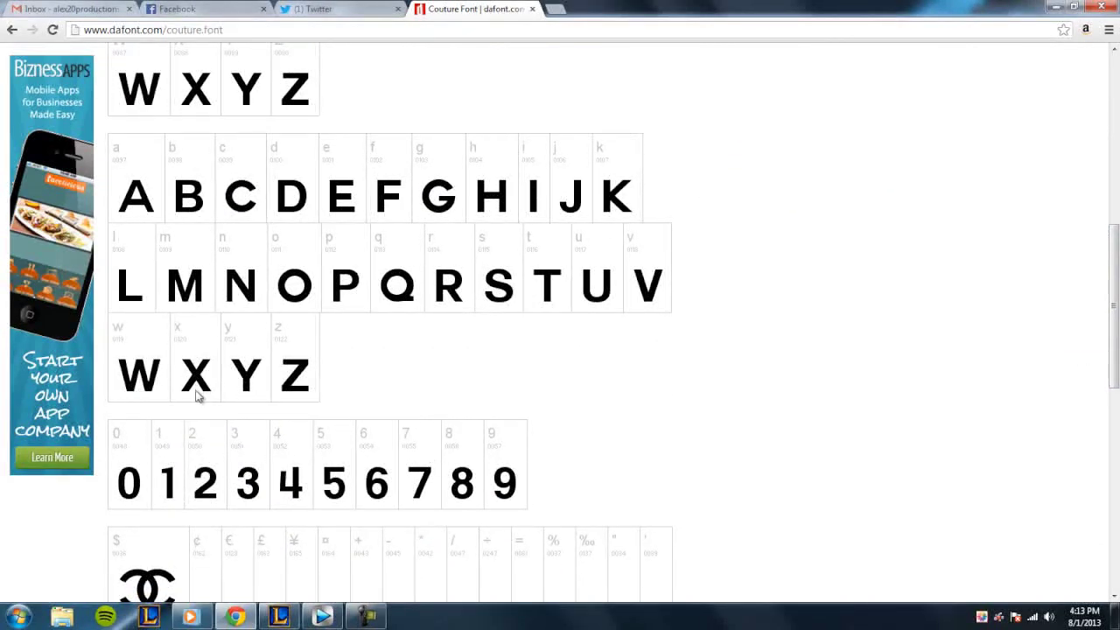
{"action": "left_click_drag", "start_coordinate": [198, 378], "coordinate": [697, 194]}
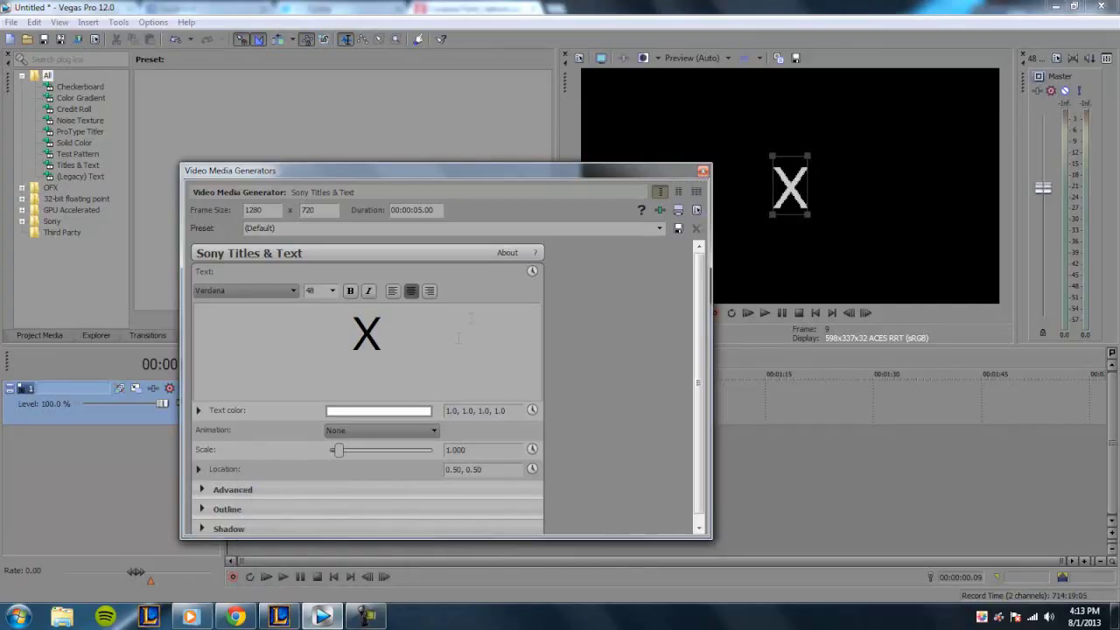
Step: Select the X, switch its font from Verdana to COUTURE, and close the text generator
{"action": "left_click_drag", "start_coordinate": [442, 360], "coordinate": [352, 325]}
{"action": "left_click", "coordinate": [291, 291]}
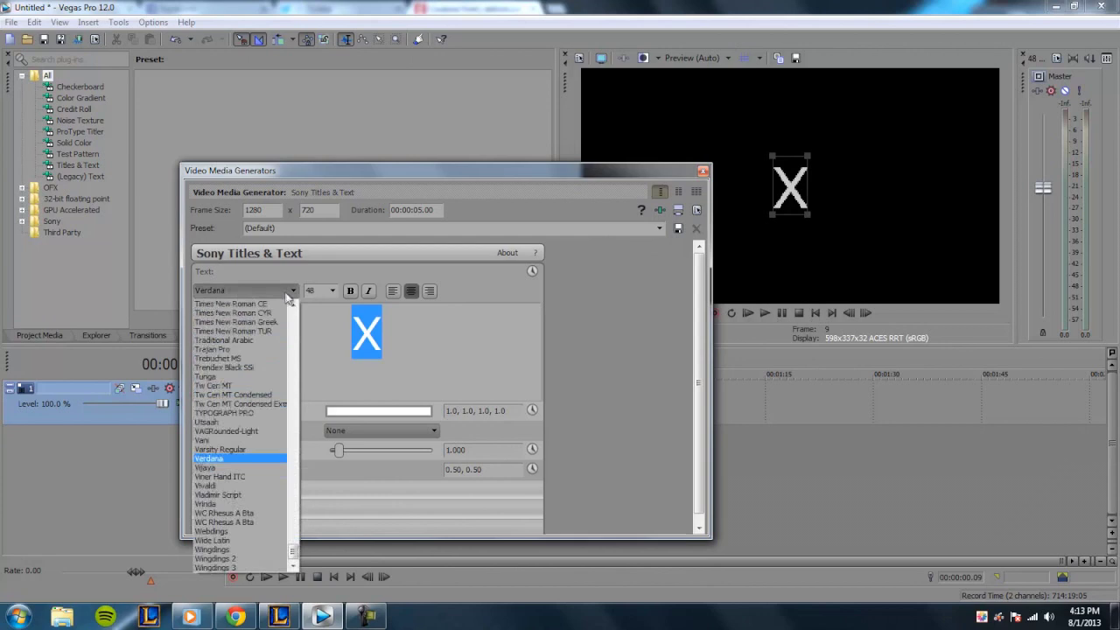
{"action": "left_click", "coordinate": [400, 336]}
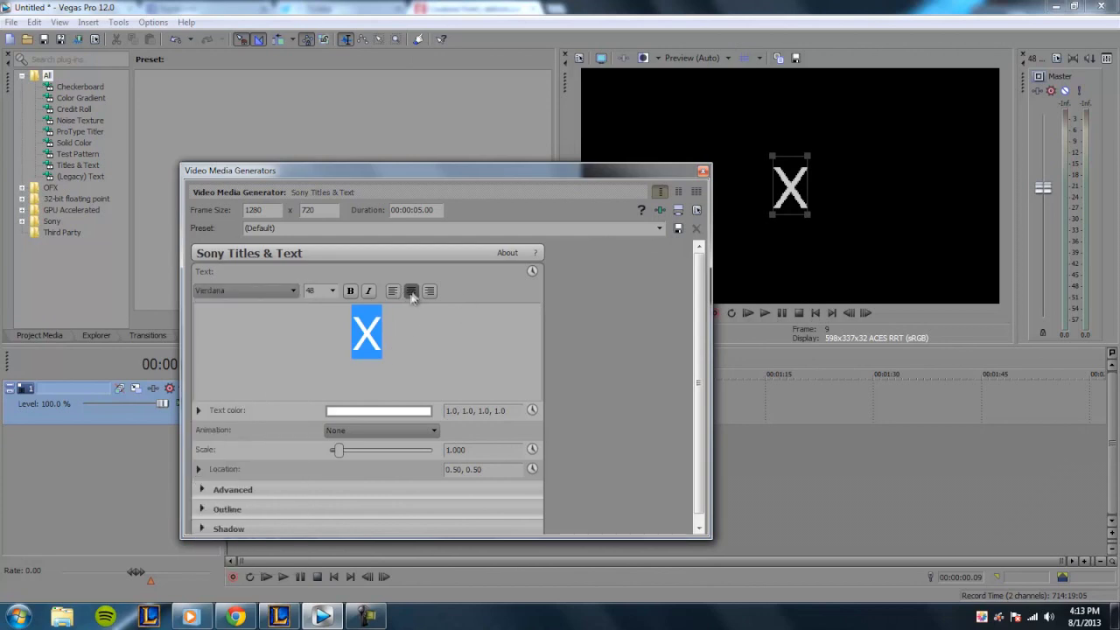
{"action": "left_click", "coordinate": [399, 341]}
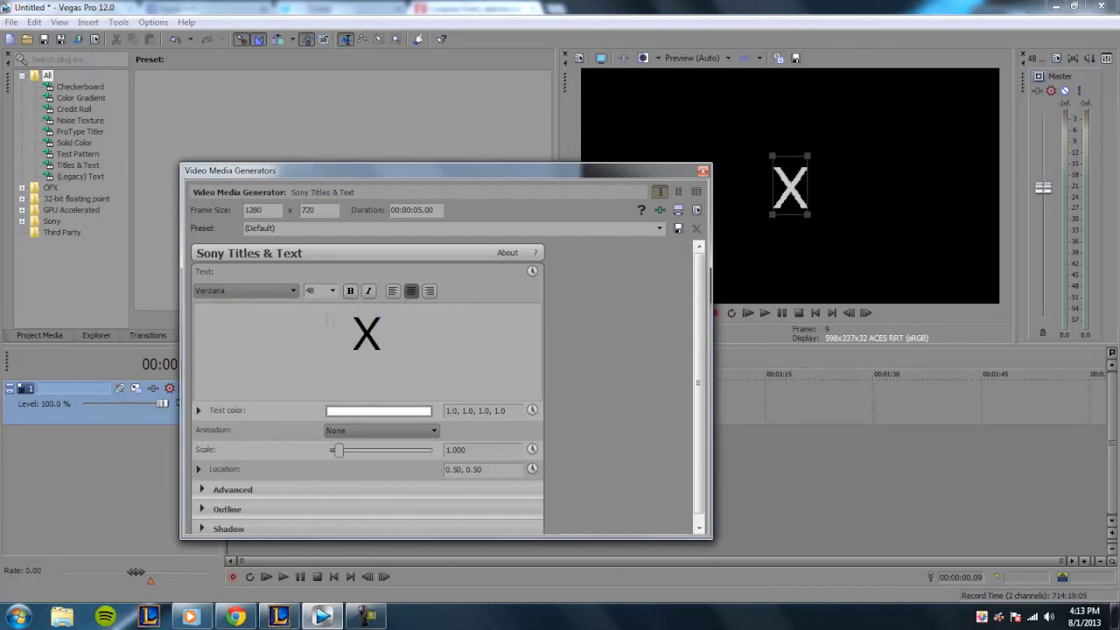
{"action": "left_click", "coordinate": [293, 291]}
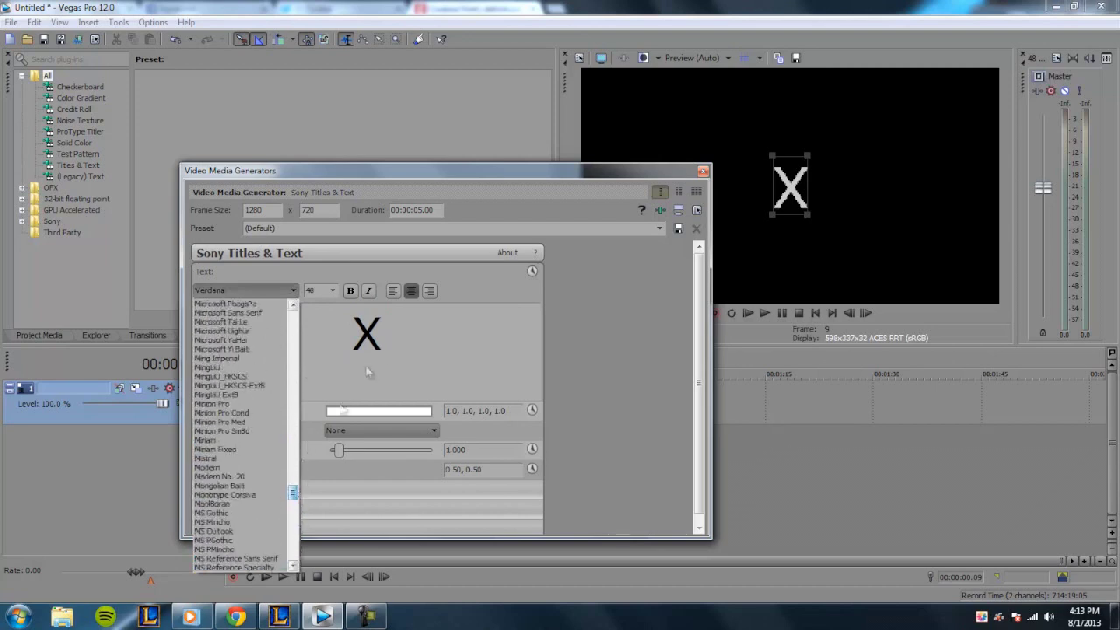
{"action": "left_click", "coordinate": [366, 372]}
{"action": "double_click", "coordinate": [365, 332]}
{"action": "left_click", "coordinate": [281, 290]}
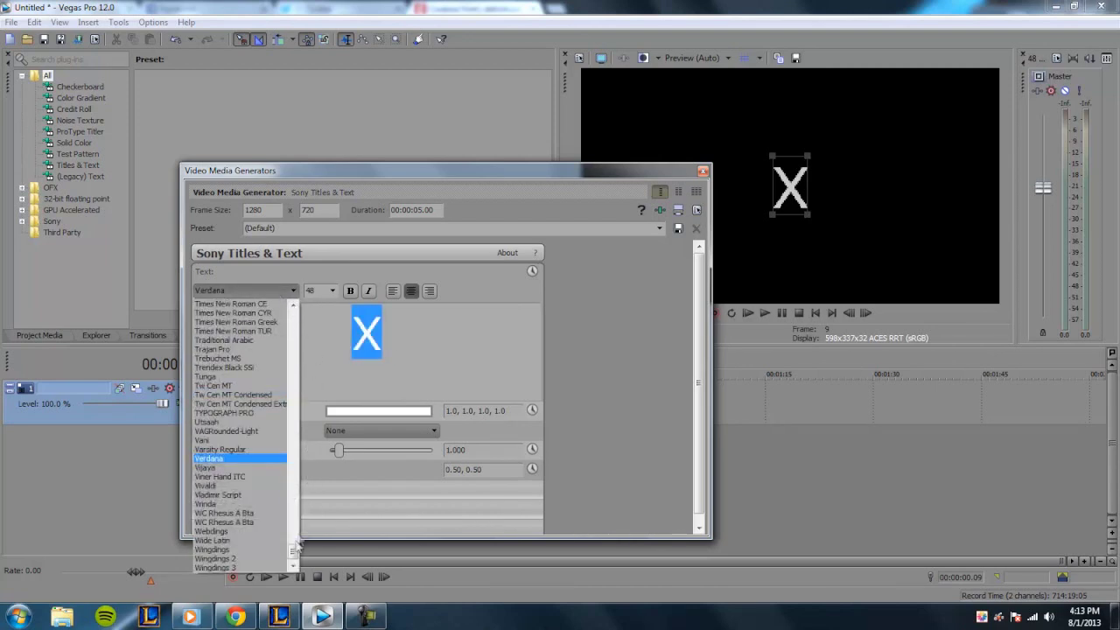
{"action": "left_click_drag", "start_coordinate": [295, 544], "coordinate": [295, 407]}
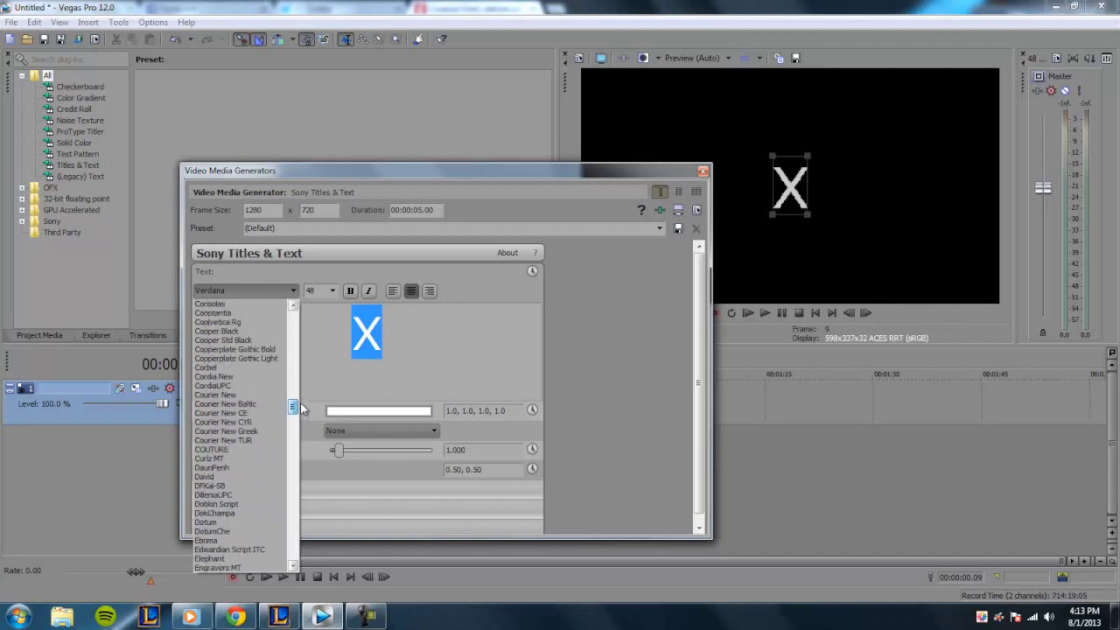
{"action": "left_click", "coordinate": [233, 448]}
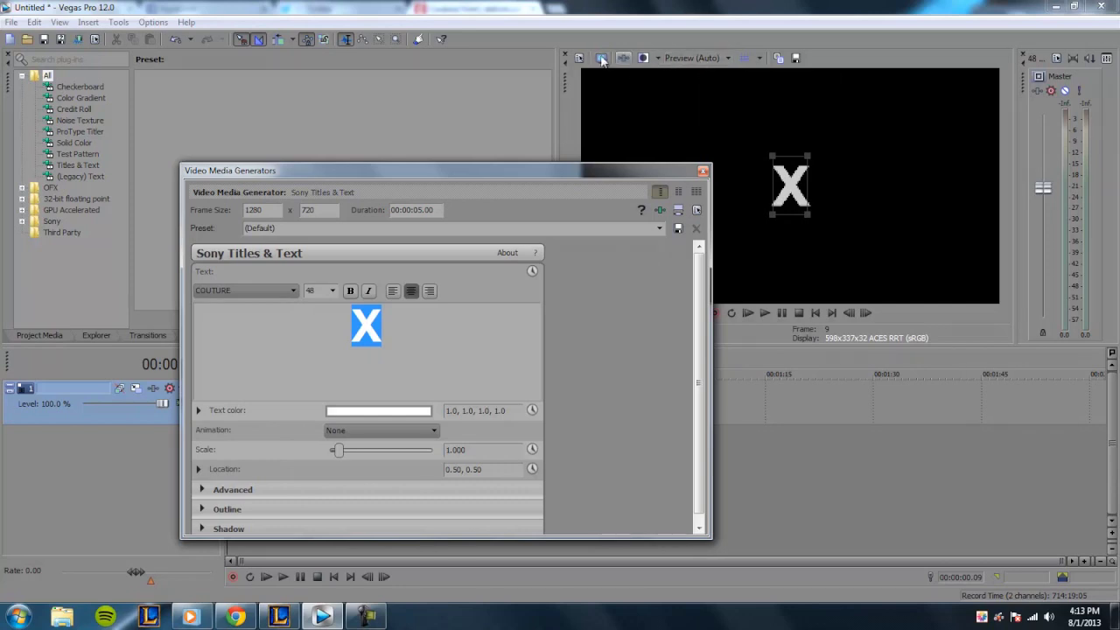
{"action": "left_click", "coordinate": [703, 170]}
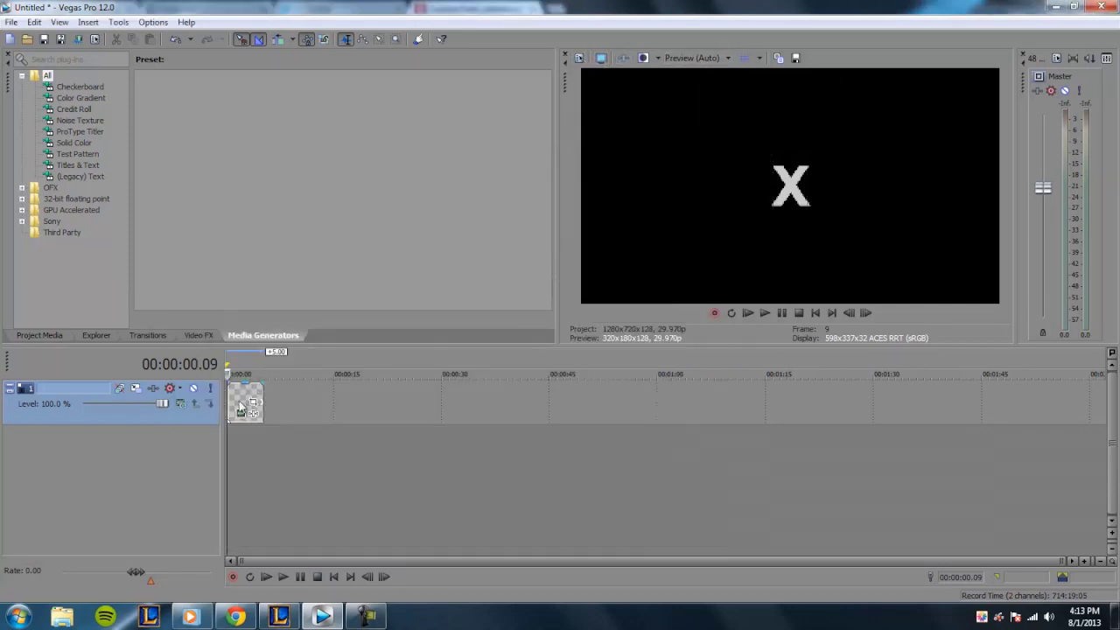
Step: Open the title event's Pan/Crop in Mask mode and zoom the canvas in on the X
{"action": "left_click", "coordinate": [1083, 560]}
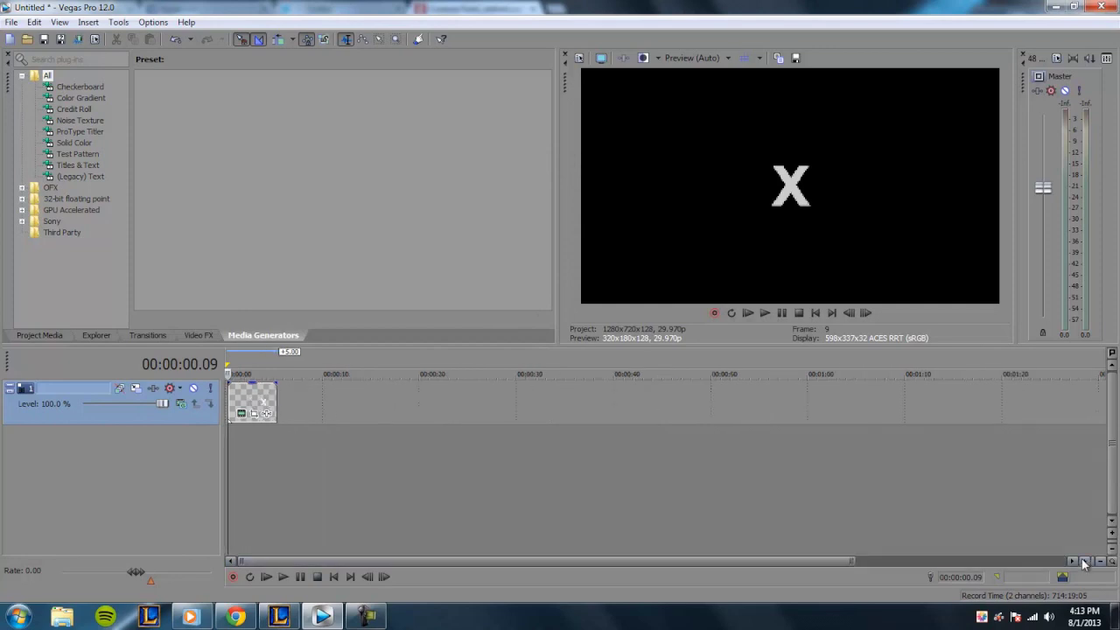
{"action": "left_click", "coordinate": [1083, 561]}
{"action": "left_click", "coordinate": [1083, 561]}
{"action": "mouse_move", "coordinate": [446, 415]}
{"action": "left_mouse_down"}
{"action": "mouse_move", "coordinate": [432, 416]}
{"action": "mouse_move", "coordinate": [463, 417]}
{"action": "left_mouse_up"}
{"action": "left_click", "coordinate": [461, 416]}
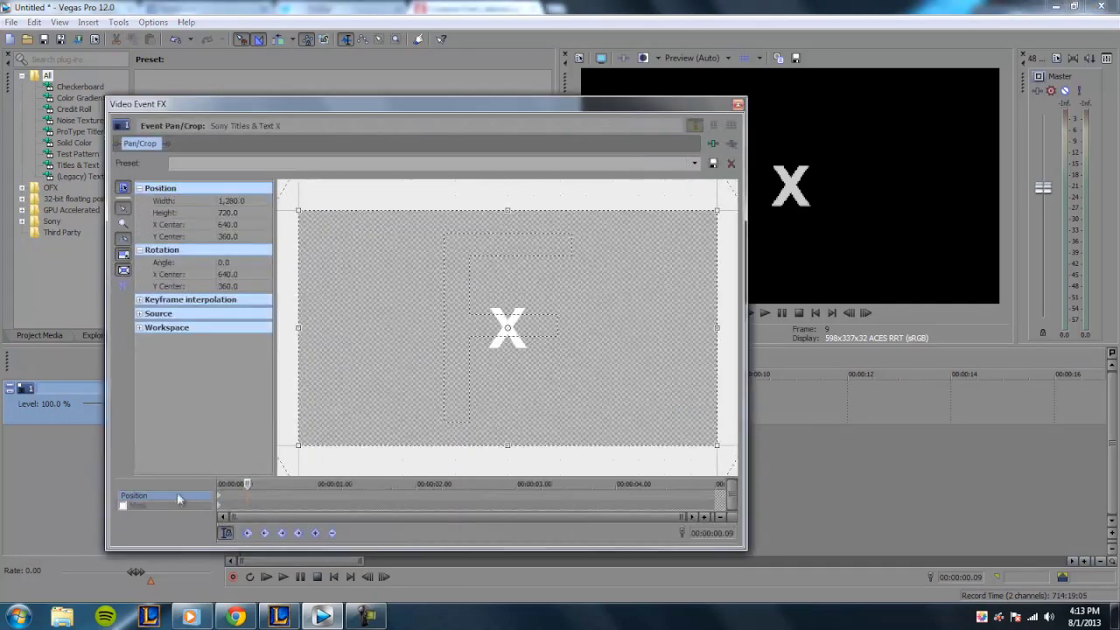
{"action": "left_click", "coordinate": [123, 506]}
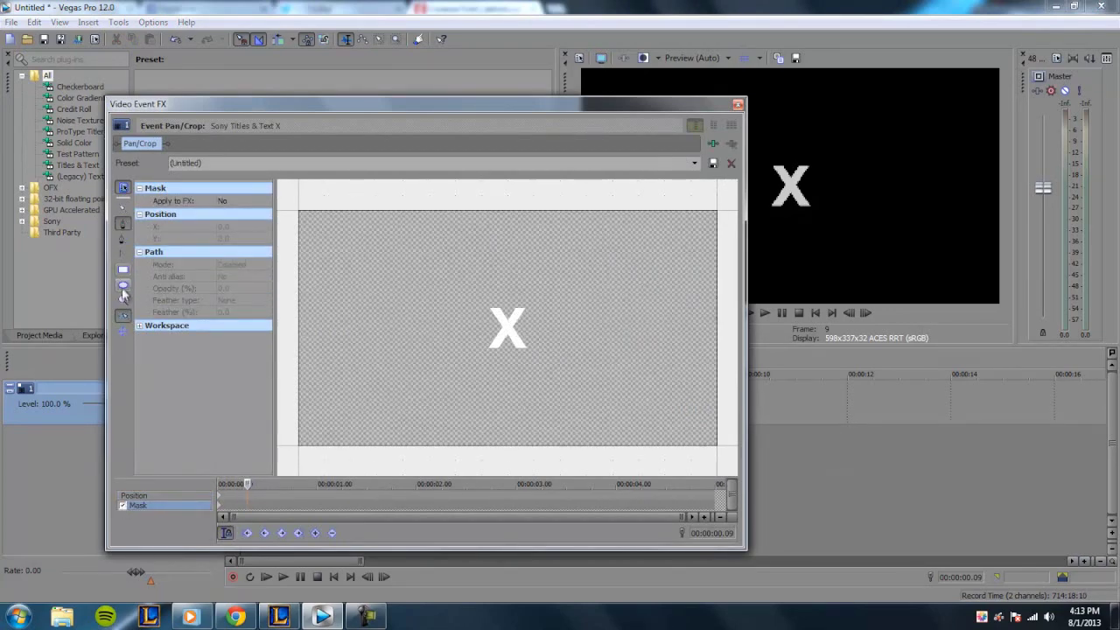
{"action": "left_click", "coordinate": [122, 300]}
{"action": "left_click", "coordinate": [505, 326]}
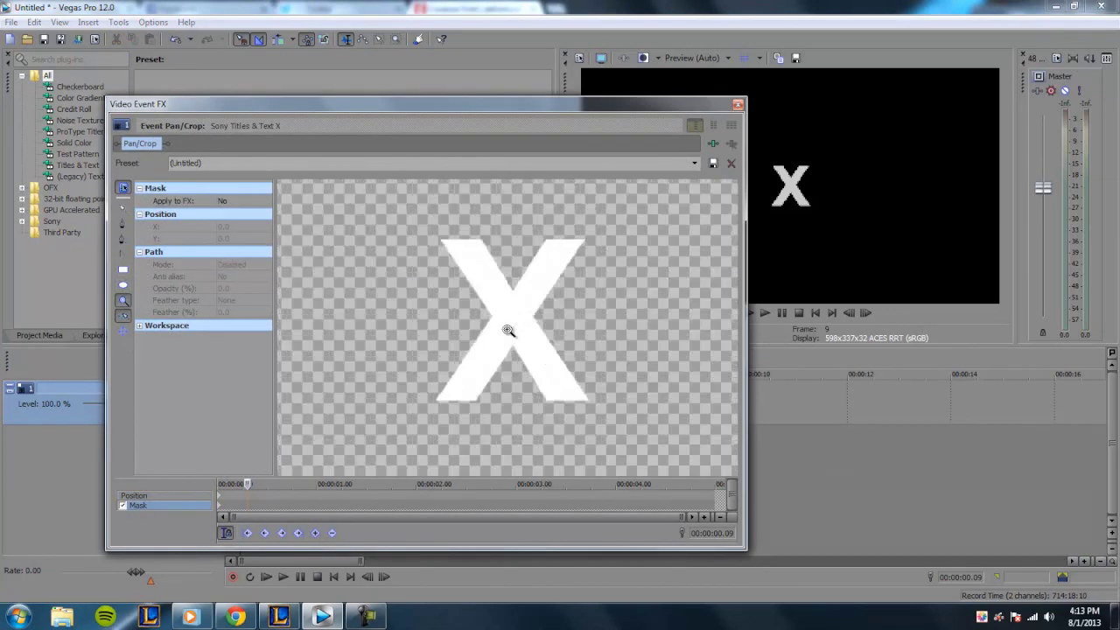
{"action": "left_click", "coordinate": [515, 326]}
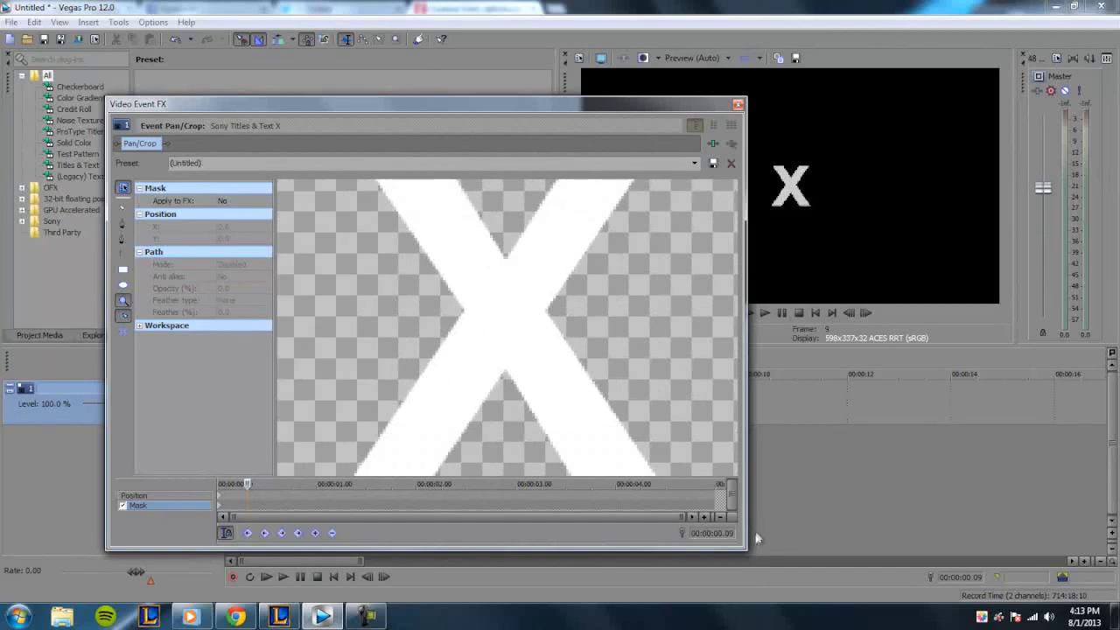
{"action": "left_click_drag", "start_coordinate": [745, 550], "coordinate": [883, 600]}
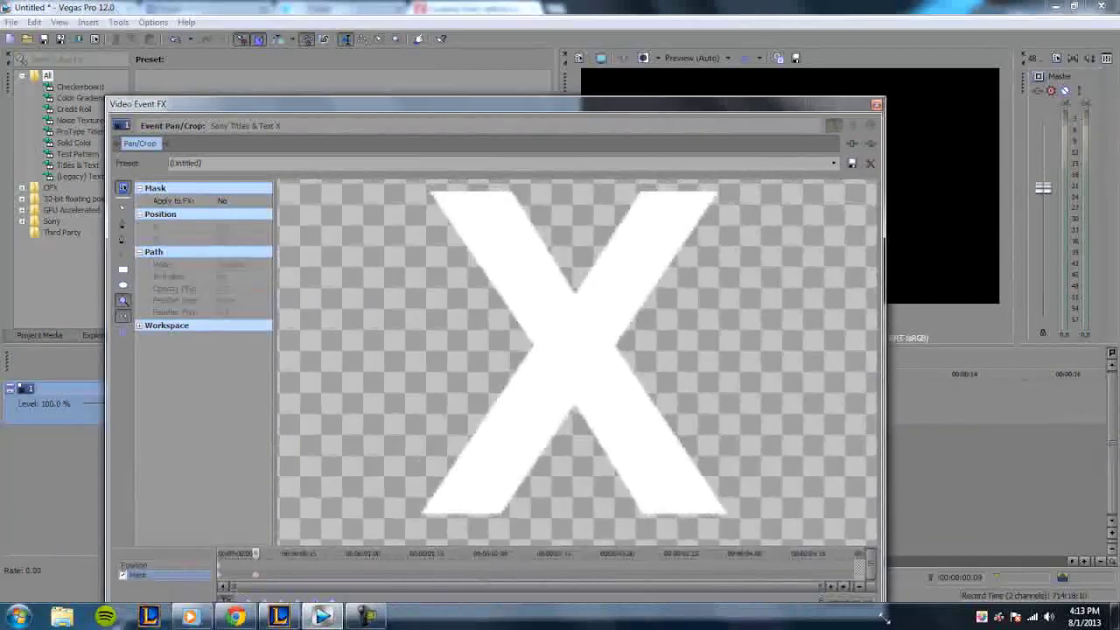
Step: Place mask path points on the X's top edge and at its centre
{"action": "left_click", "coordinate": [123, 223]}
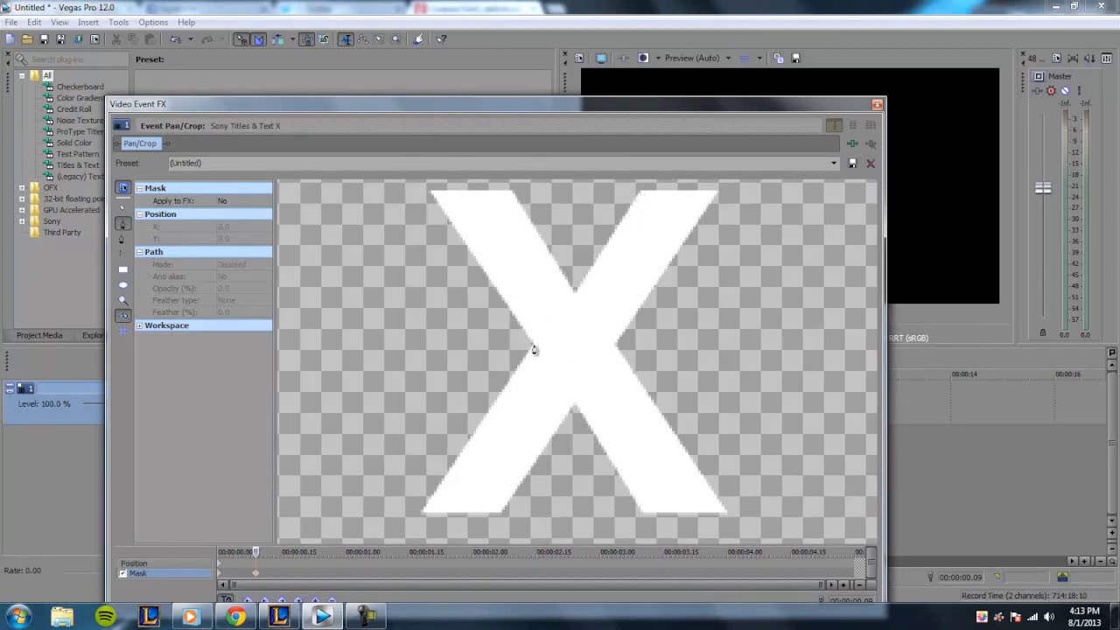
{"action": "left_click", "coordinate": [639, 190]}
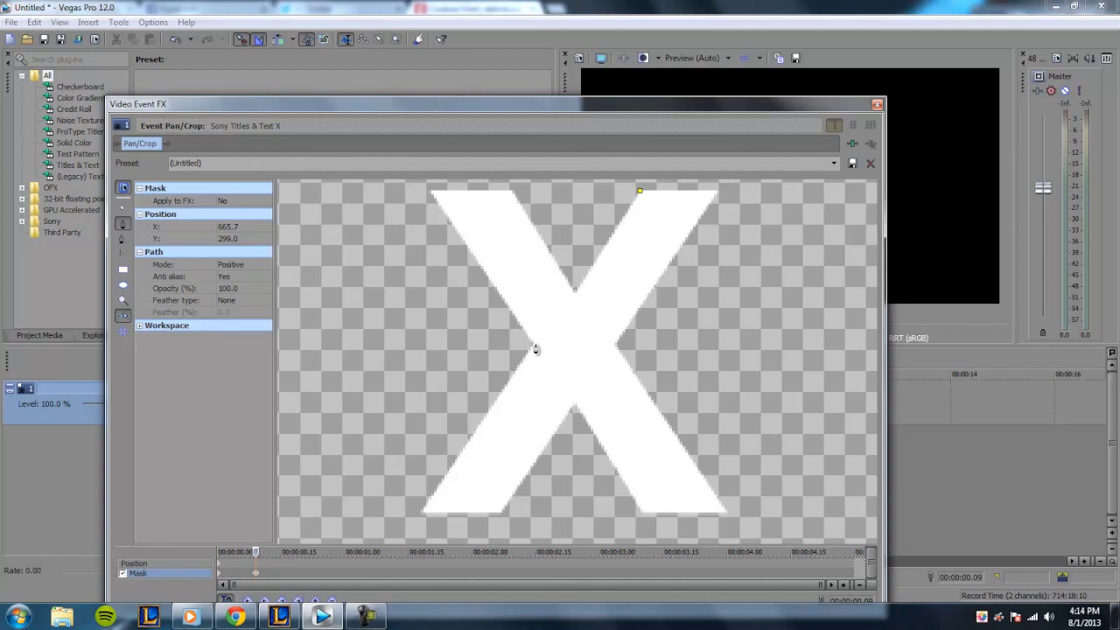
{"action": "left_click", "coordinate": [616, 344]}
Step: Close the mask path and give it an In feather of 0.5%
{"action": "left_click", "coordinate": [641, 192]}
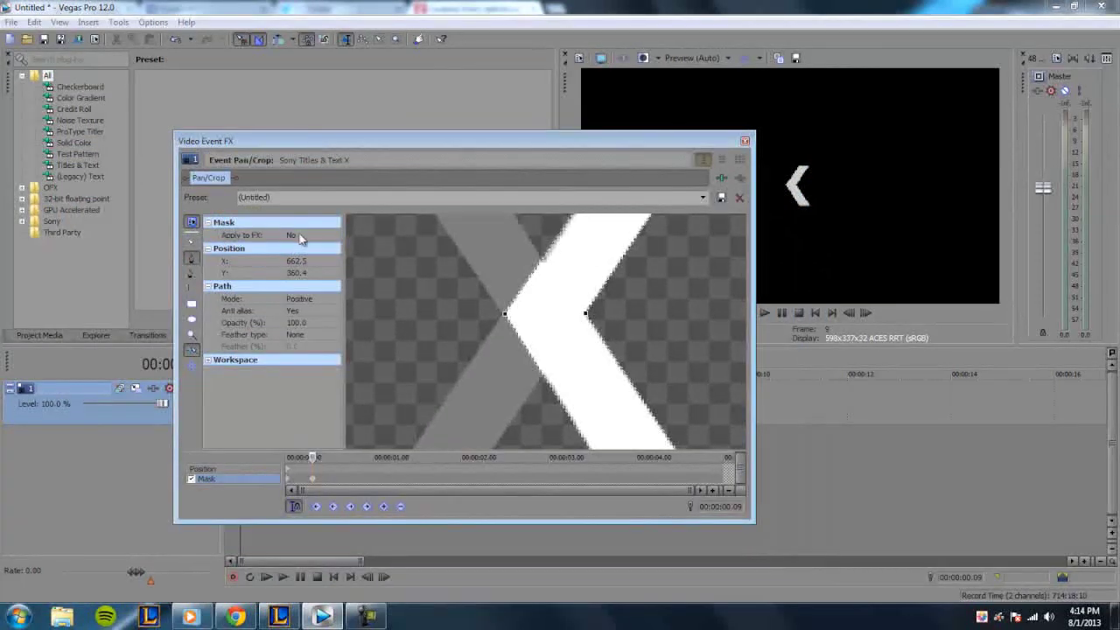
{"action": "left_click", "coordinate": [306, 336]}
{"action": "left_click", "coordinate": [293, 343]}
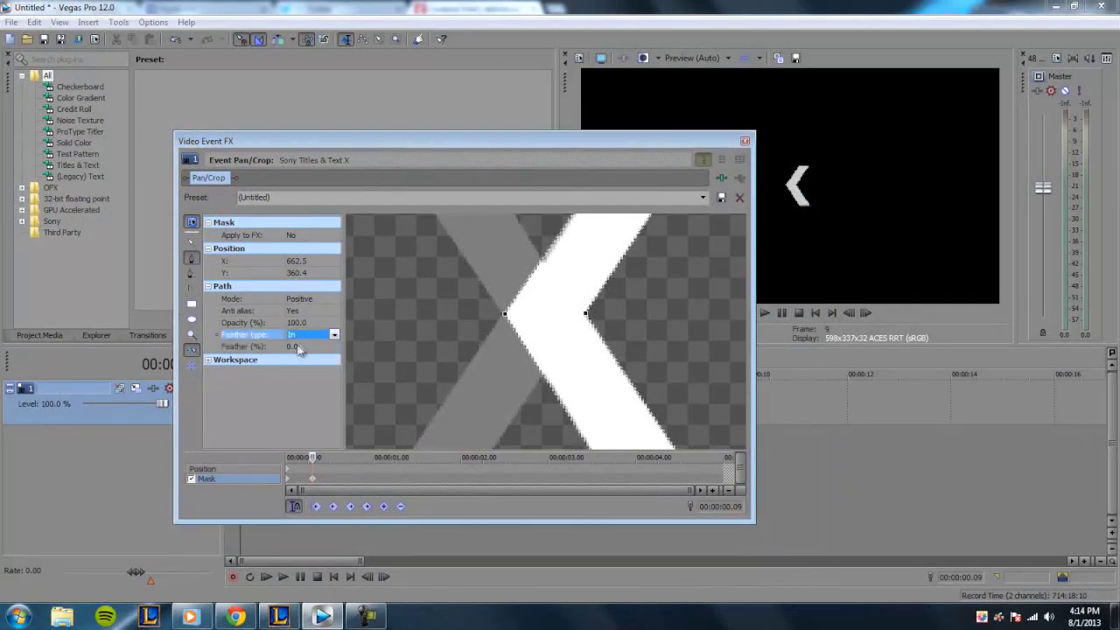
{"action": "left_click", "coordinate": [297, 346]}
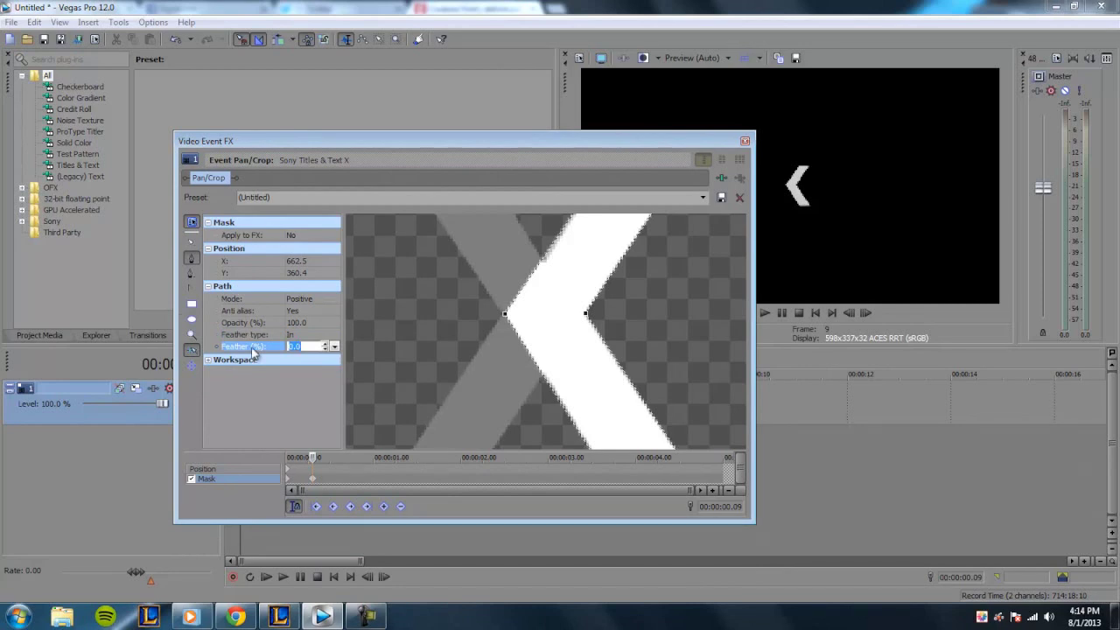
{"action": "key", "text": "Return"}
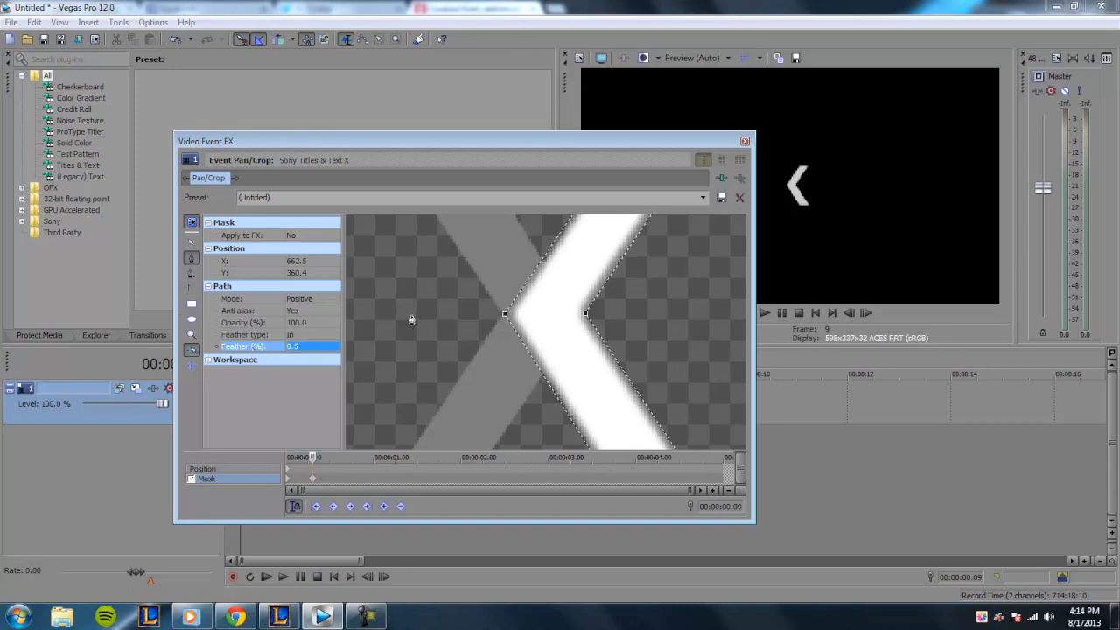
{"action": "left_click", "coordinate": [744, 141]}
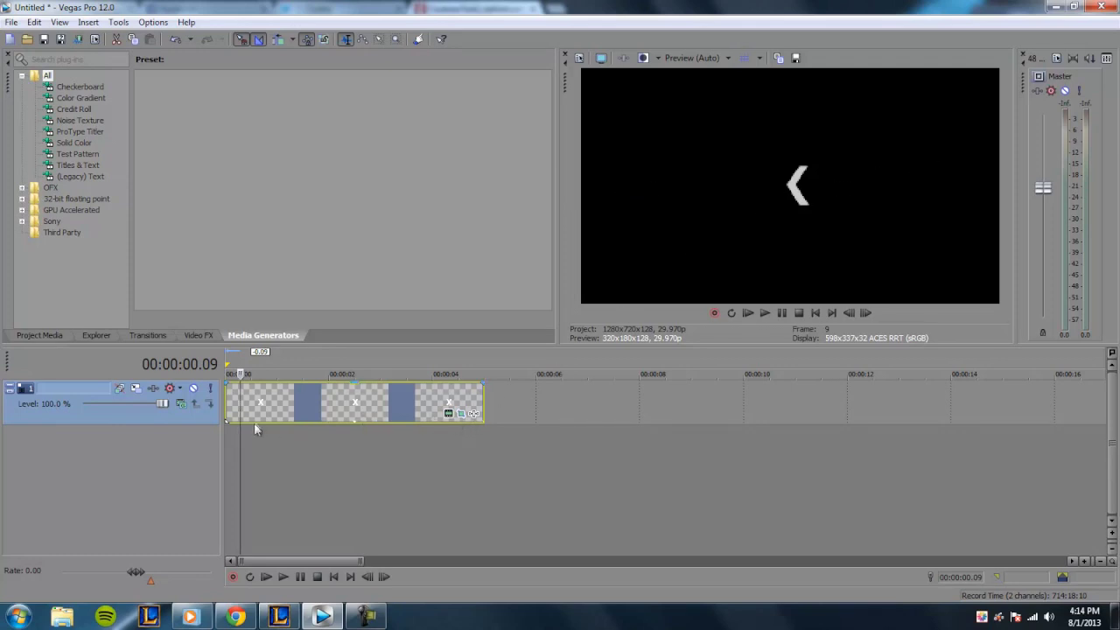
Step: Apply the chevron mask keyframe at the project's first frame
{"action": "left_click", "coordinate": [230, 410]}
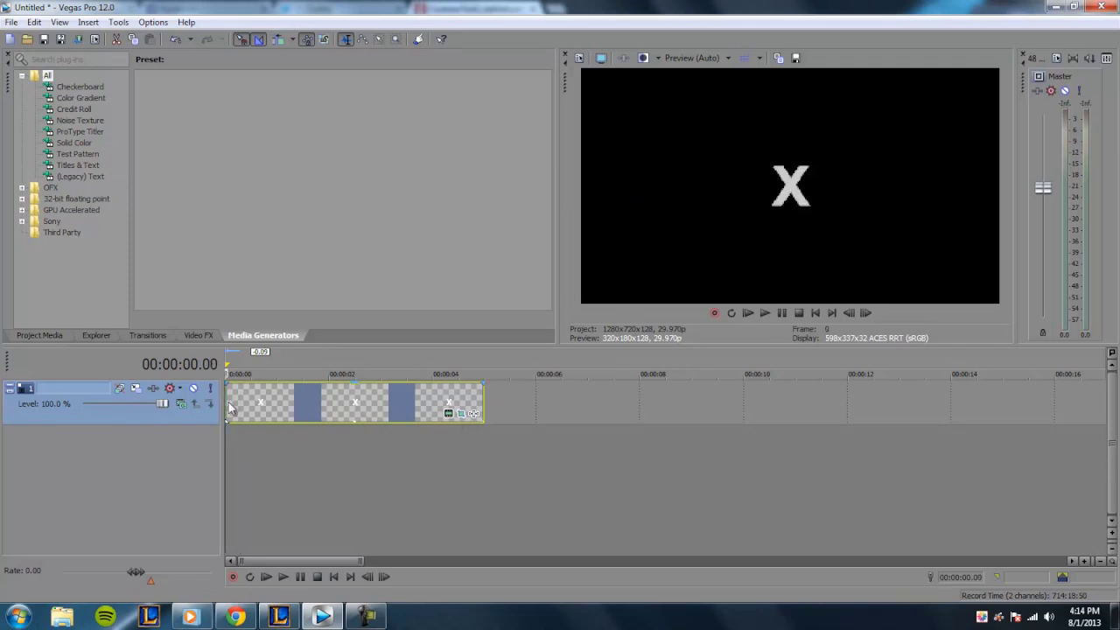
{"action": "left_click", "coordinate": [459, 412]}
{"action": "right_click", "coordinate": [289, 481]}
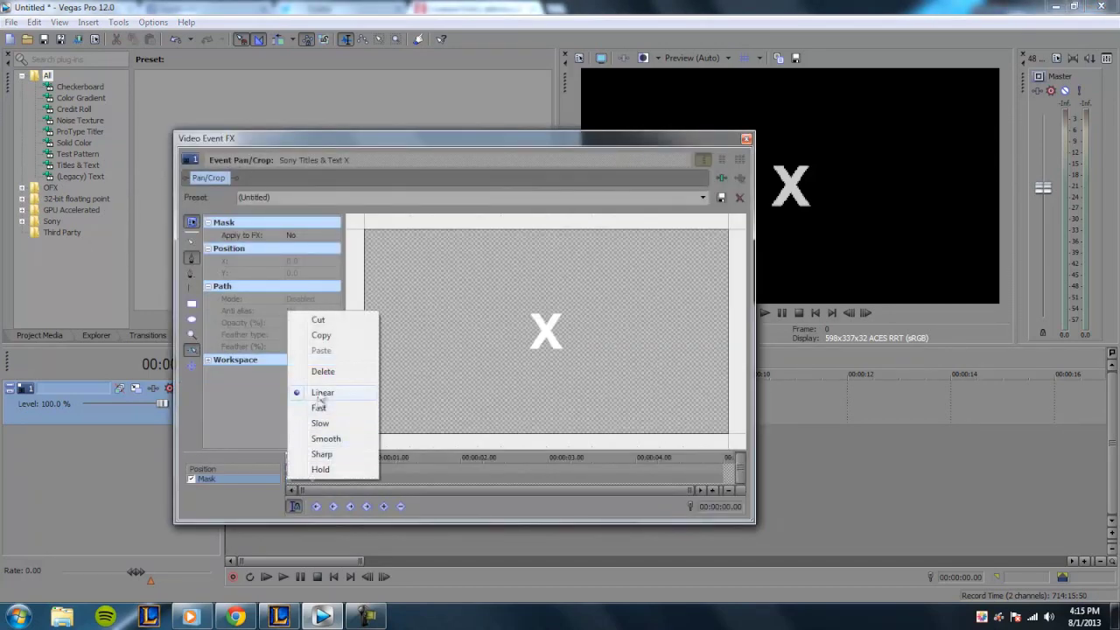
{"action": "left_click", "coordinate": [323, 371]}
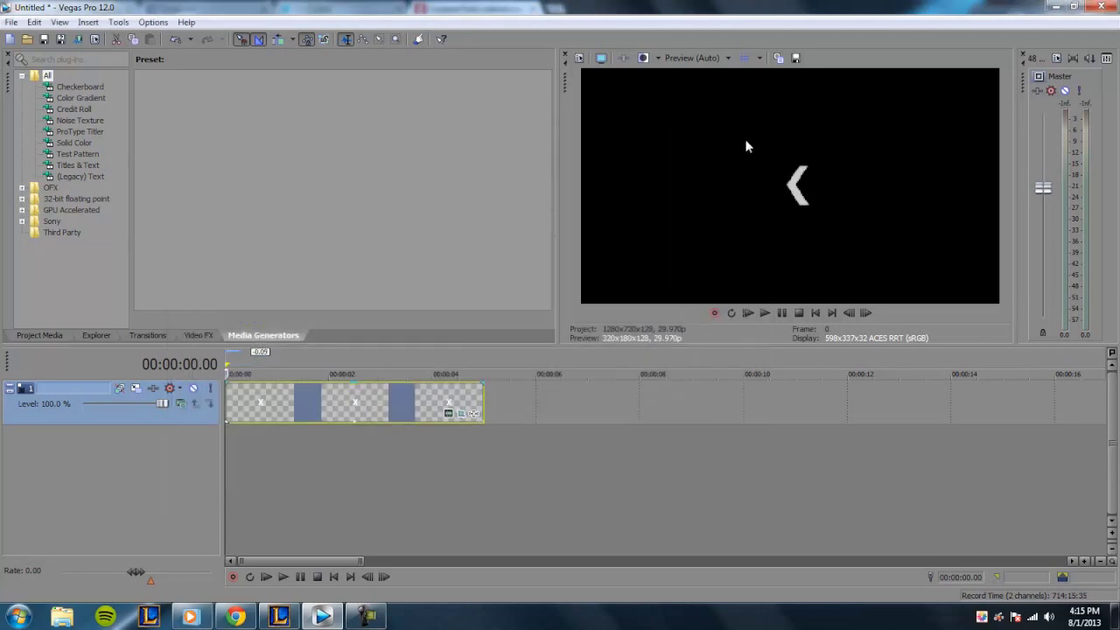
{"action": "left_click", "coordinate": [745, 139]}
Step: Rotate the frame to 180° and shift it left so X Center is 320
{"action": "left_click", "coordinate": [473, 414]}
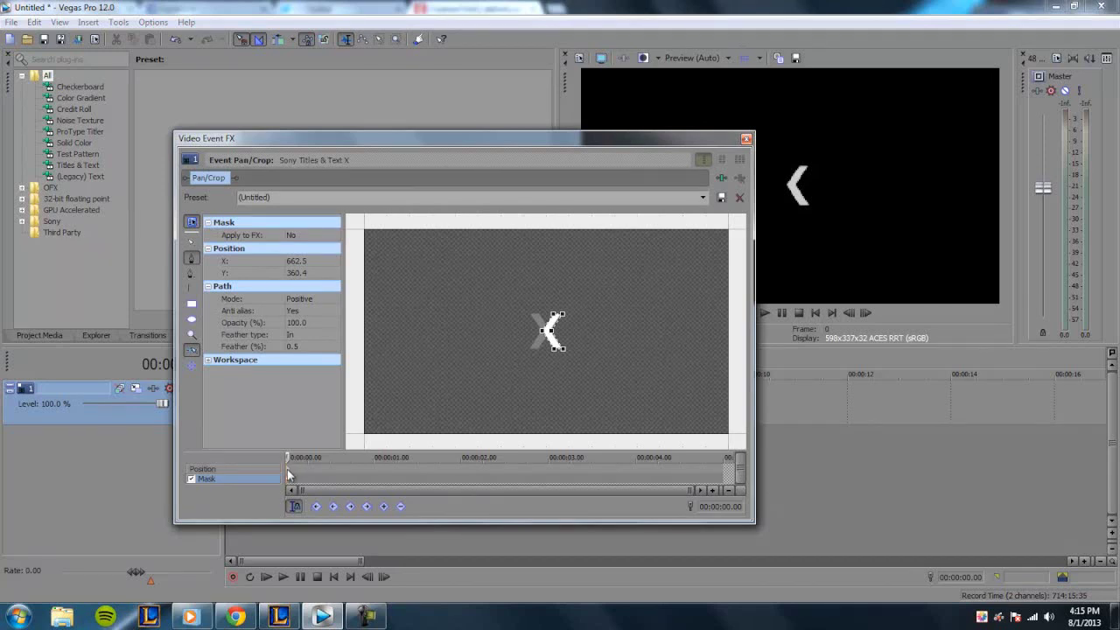
{"action": "left_click", "coordinate": [285, 468]}
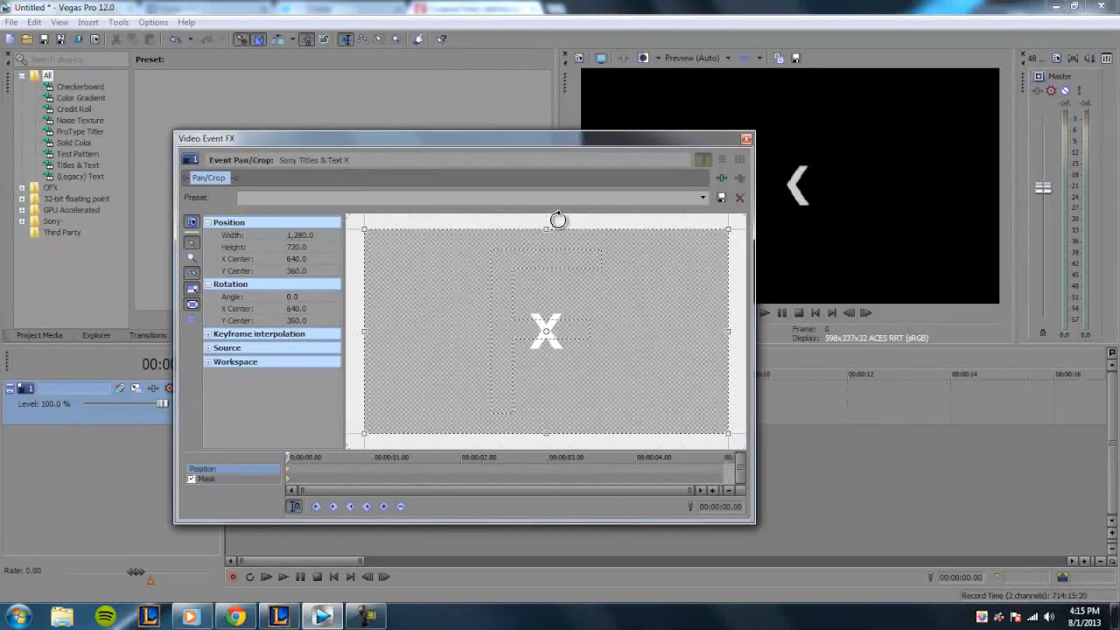
{"action": "left_click_drag", "start_coordinate": [558, 218], "coordinate": [535, 460]}
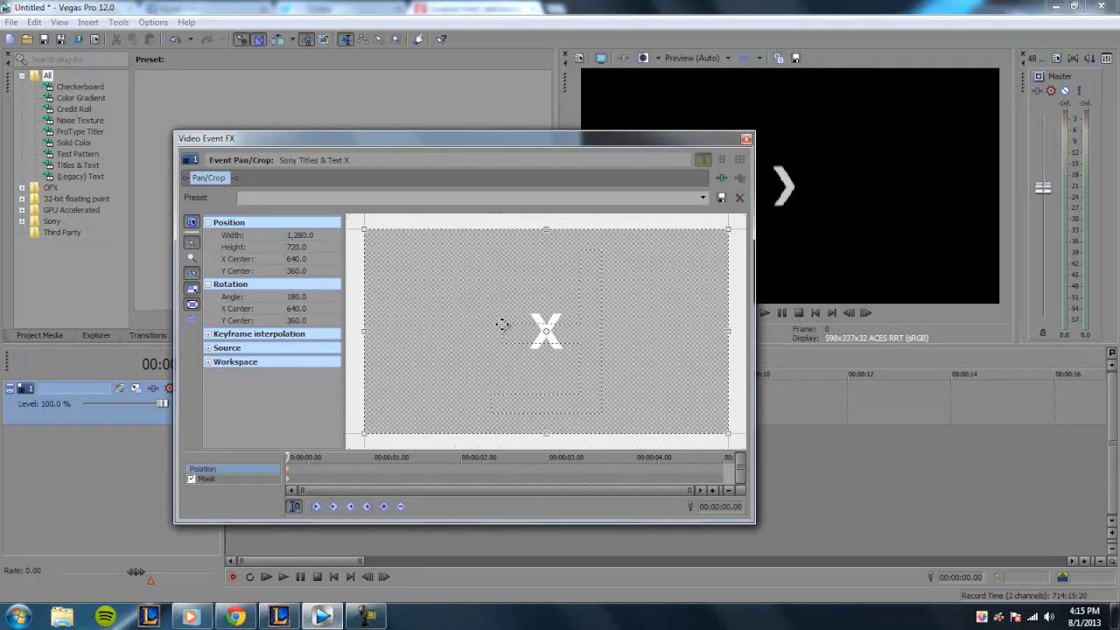
{"action": "left_click_drag", "start_coordinate": [597, 142], "coordinate": [475, 232]}
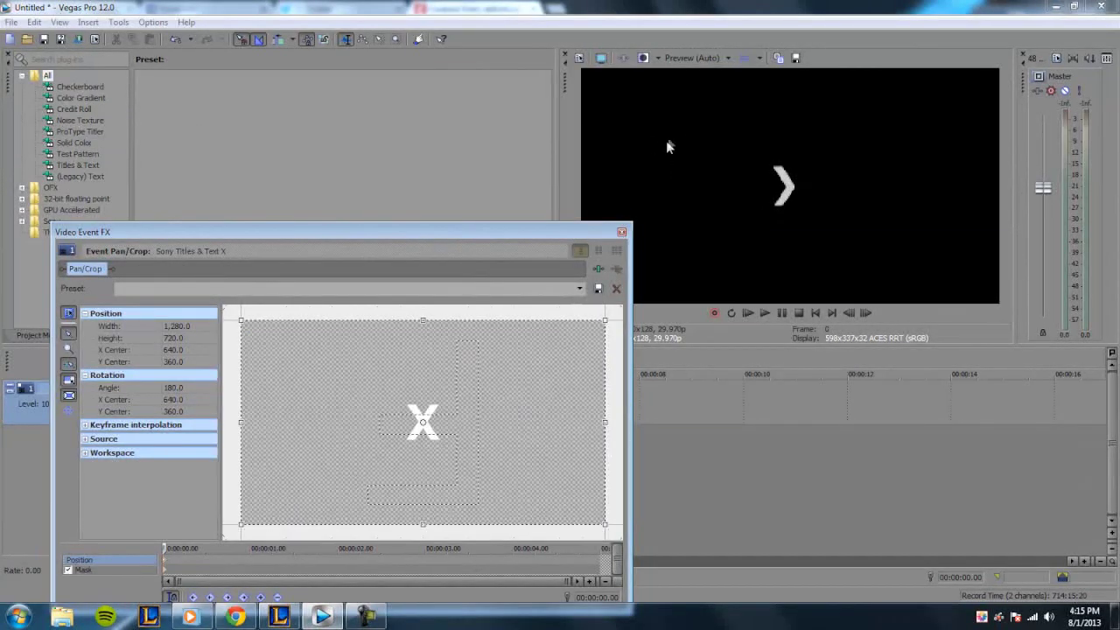
{"action": "left_click_drag", "start_coordinate": [396, 393], "coordinate": [323, 397]}
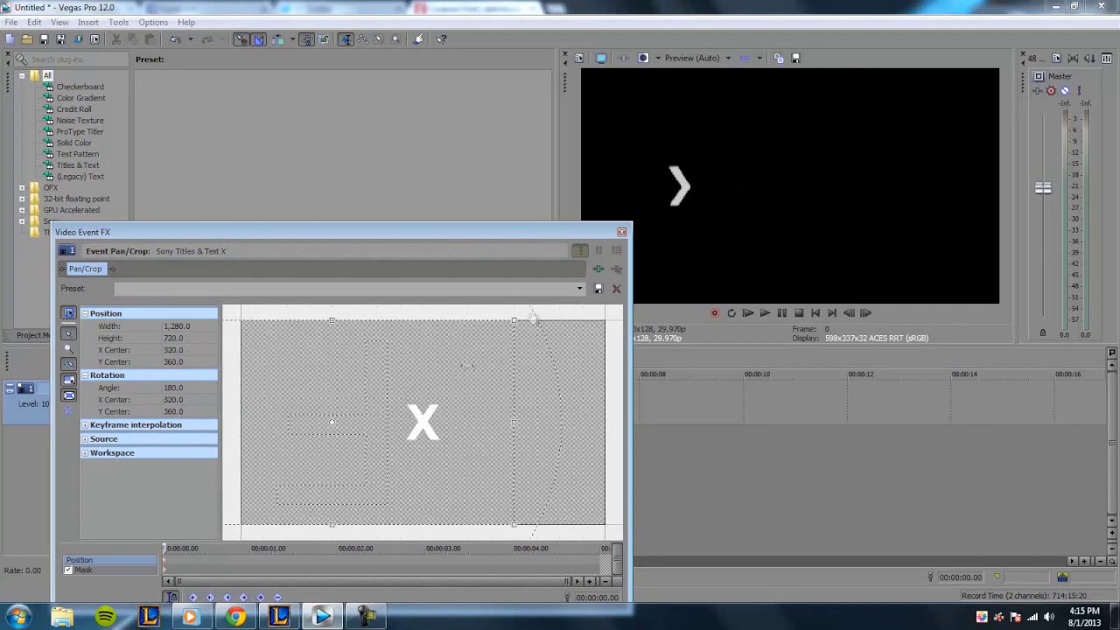
{"action": "left_click", "coordinate": [621, 232]}
Step: Insert three empty video tracks and duplicate the track
{"action": "right_click", "coordinate": [508, 466]}
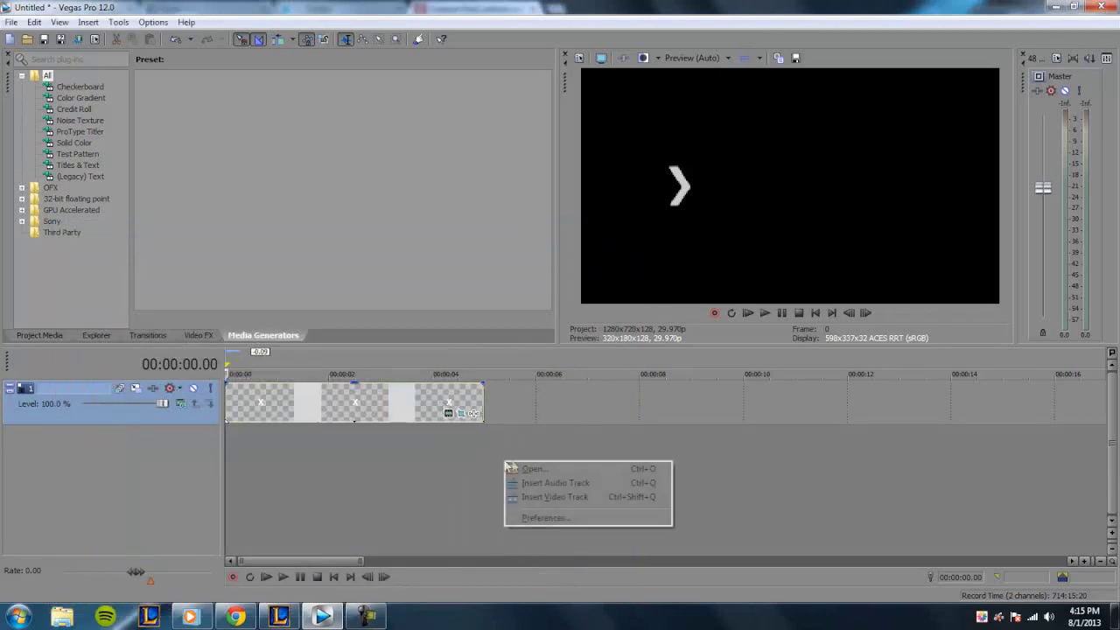
{"action": "left_click", "coordinate": [539, 497]}
{"action": "right_click", "coordinate": [552, 406]}
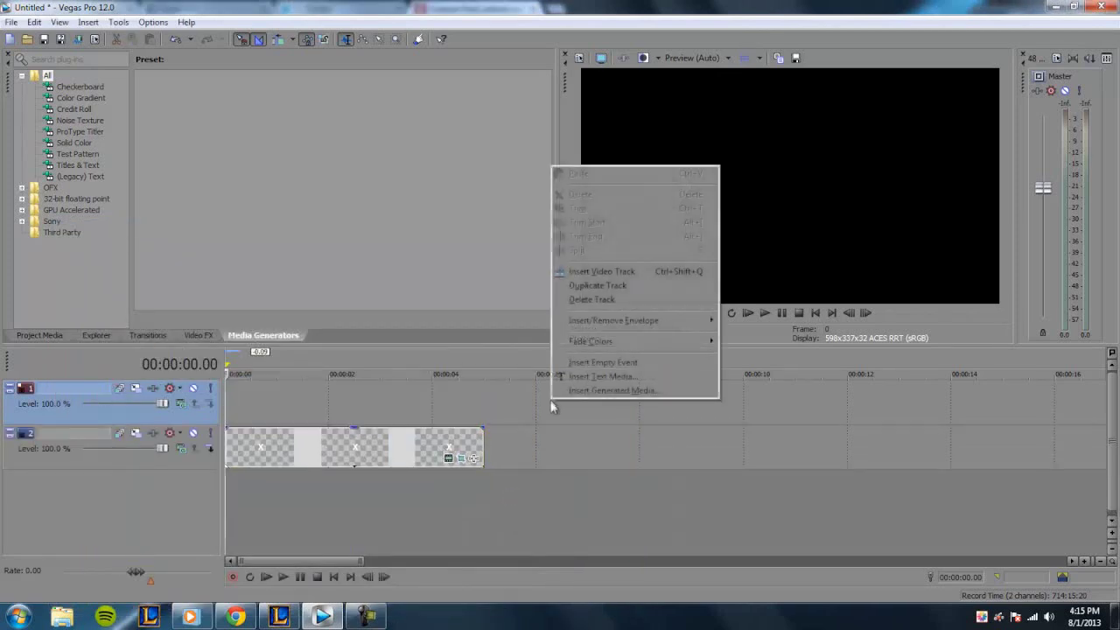
{"action": "left_click", "coordinate": [582, 271]}
{"action": "right_click", "coordinate": [552, 412]}
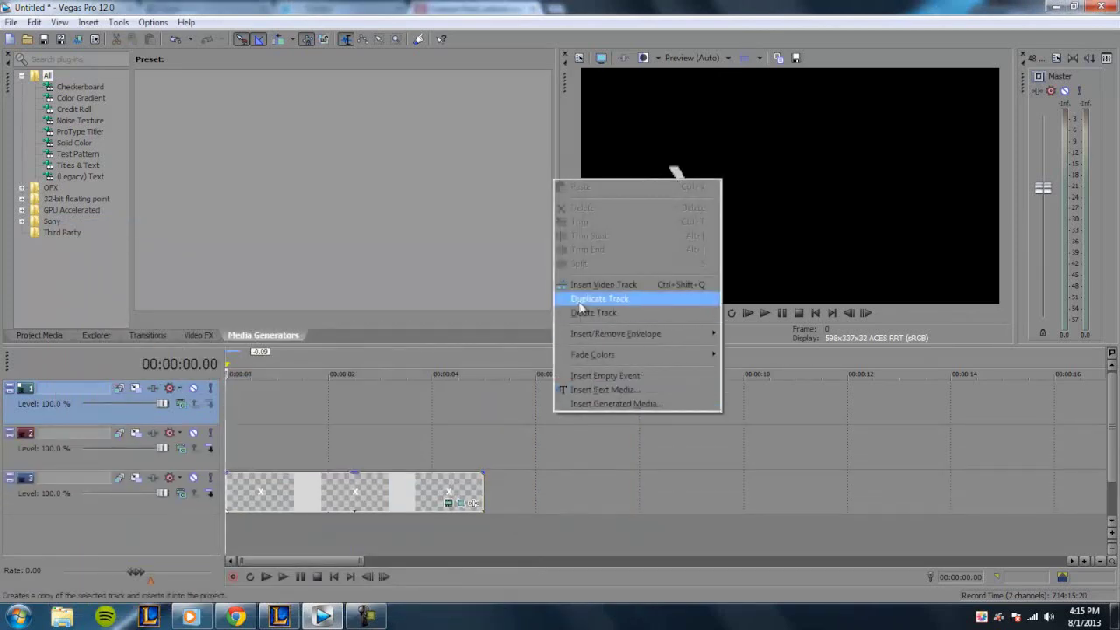
{"action": "left_click", "coordinate": [590, 284]}
{"action": "right_click", "coordinate": [532, 400]}
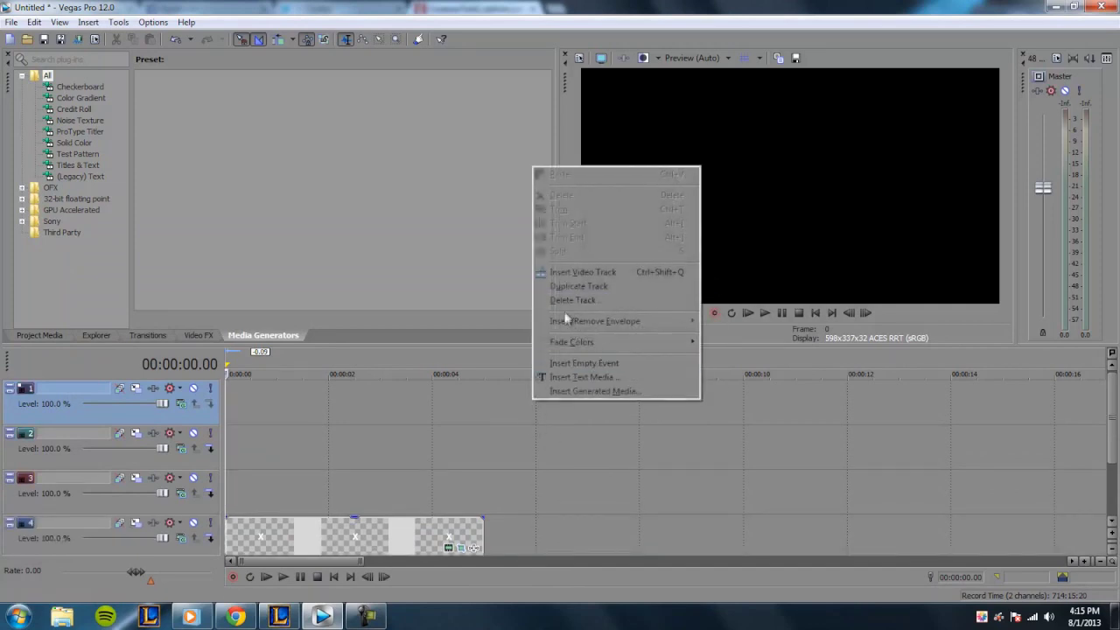
{"action": "left_click", "coordinate": [577, 286]}
{"action": "left_click_drag", "start_coordinate": [1112, 411], "coordinate": [1113, 479]}
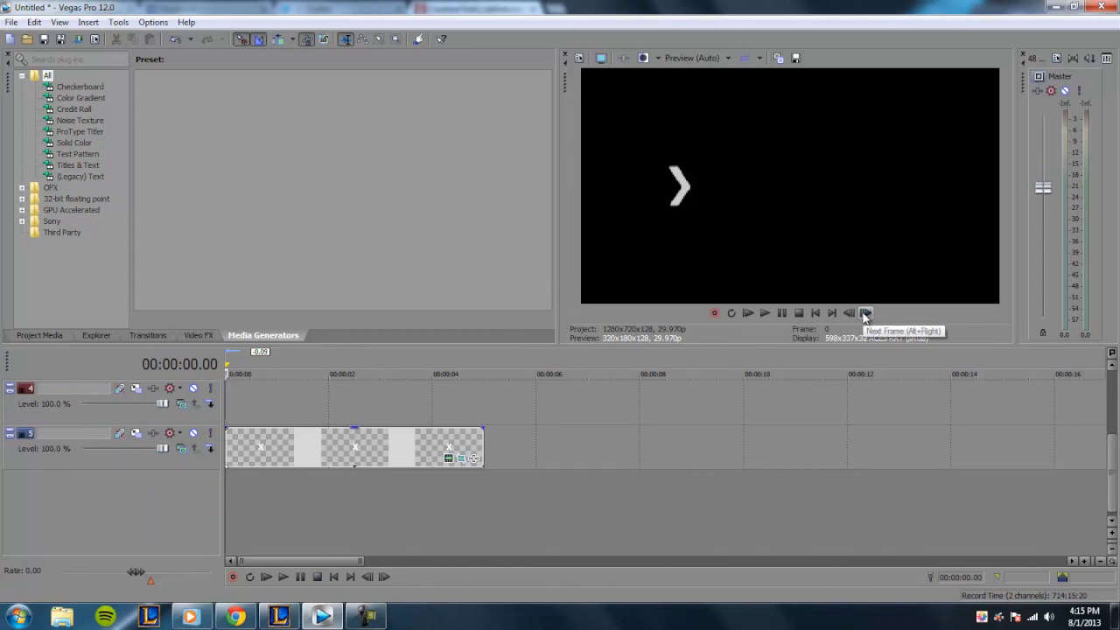
Step: Advance the playhead to frame 5 and select the chevron clip on the bottom track
{"action": "left_click", "coordinate": [865, 313]}
{"action": "left_click", "coordinate": [865, 313]}
{"action": "left_click", "coordinate": [865, 313]}
{"action": "left_click", "coordinate": [865, 313]}
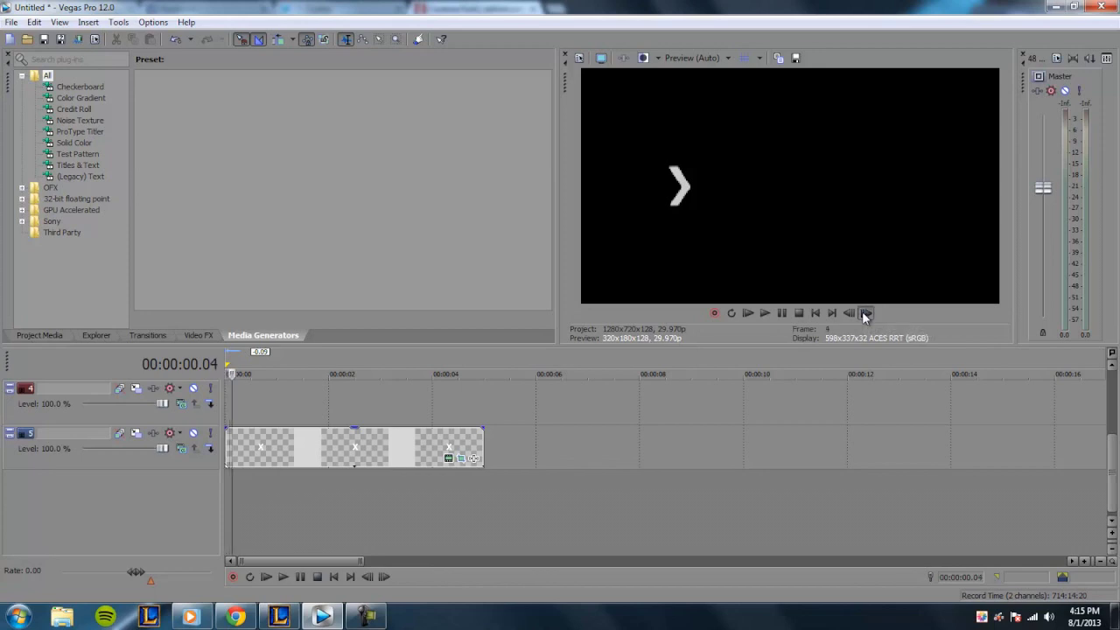
{"action": "left_click", "coordinate": [865, 313]}
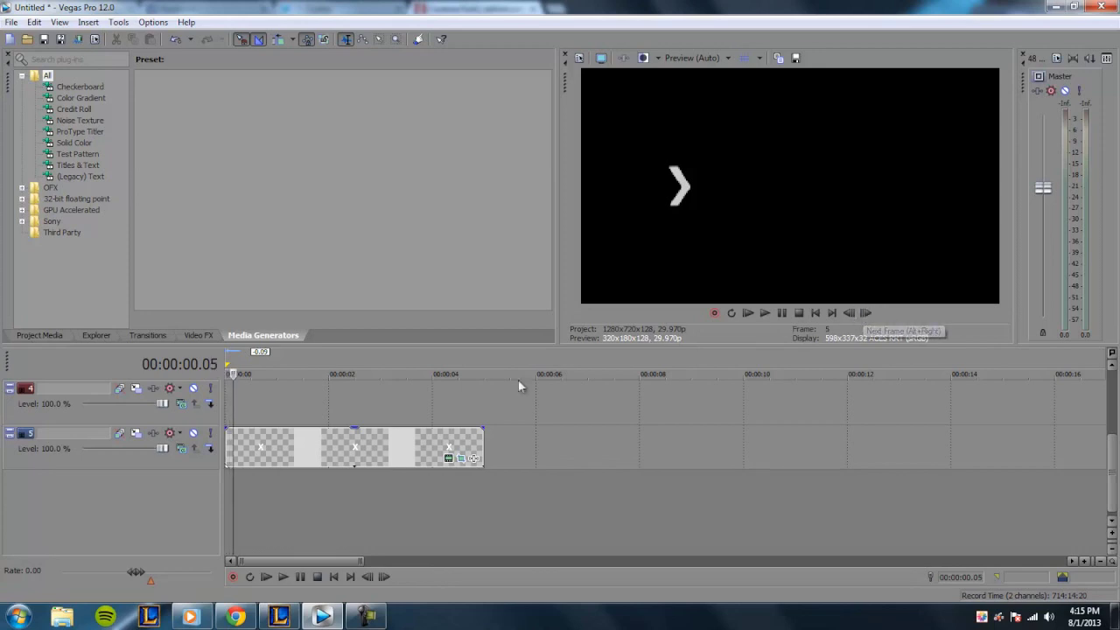
{"action": "left_click", "coordinate": [244, 455]}
Step: Paste a new copy of the chevron clip onto track 4 at frame 5
{"action": "key", "text": "ctrl+c"}
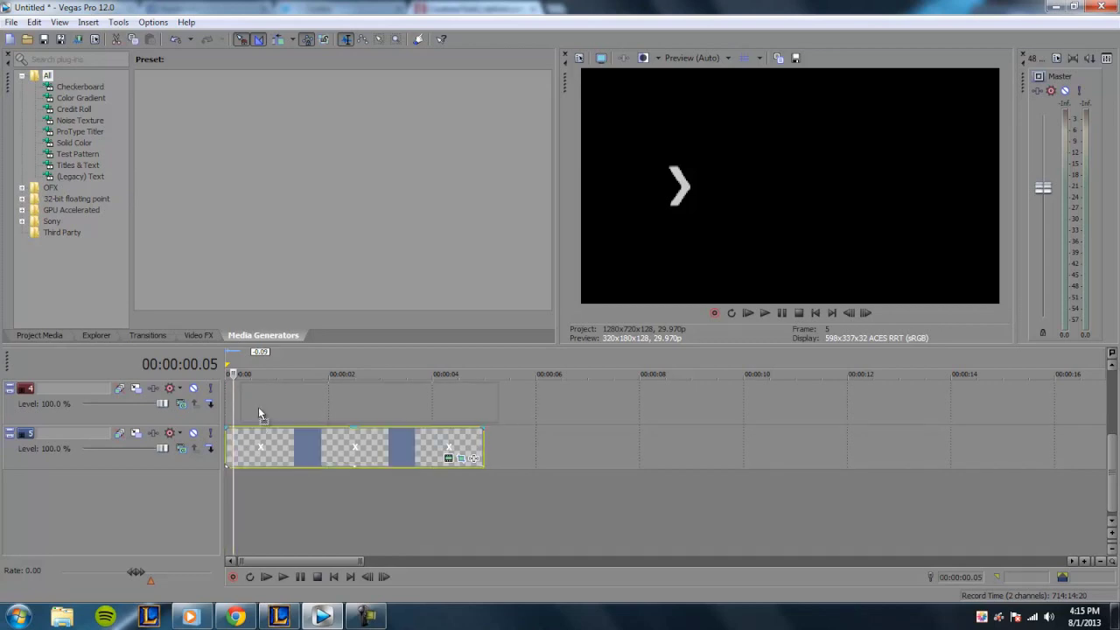
{"action": "key", "text": "ctrl+v"}
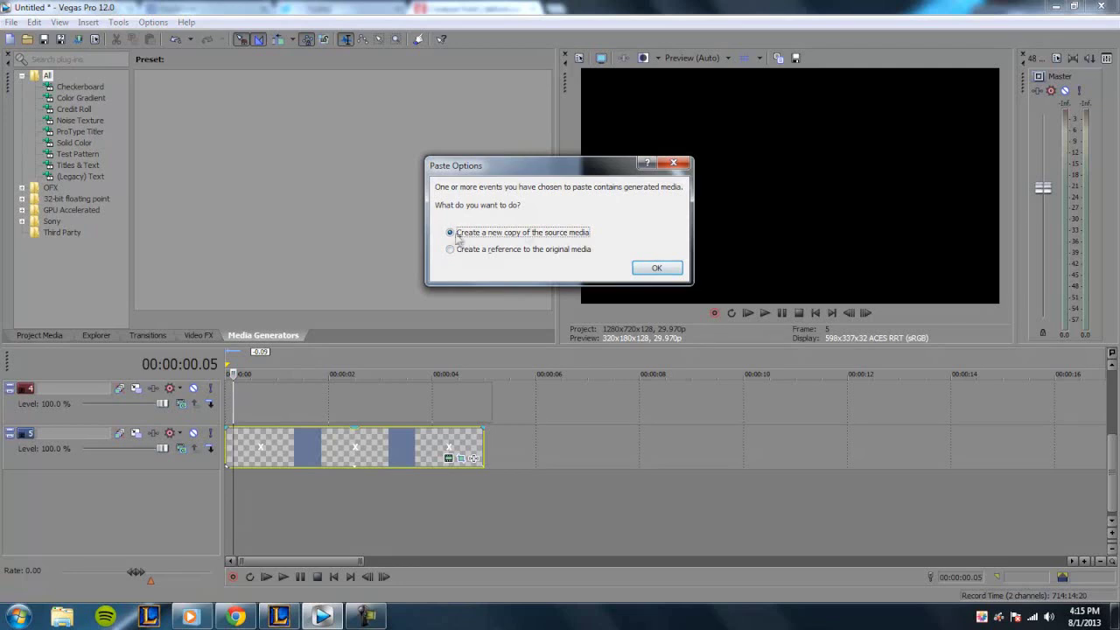
{"action": "left_click", "coordinate": [652, 266]}
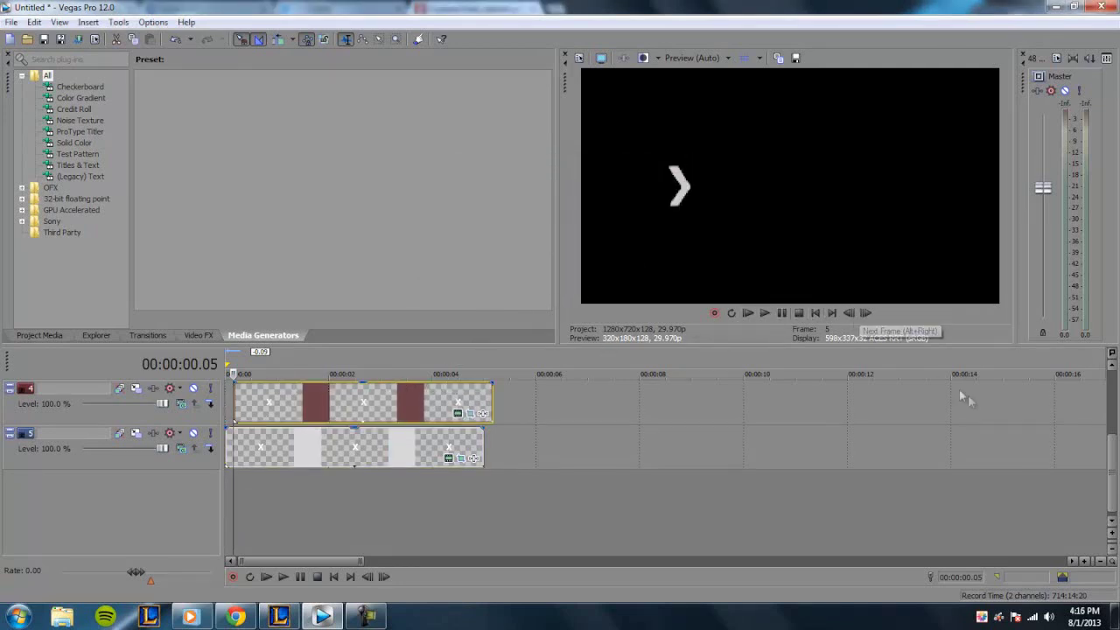
{"action": "left_click", "coordinate": [1084, 561]}
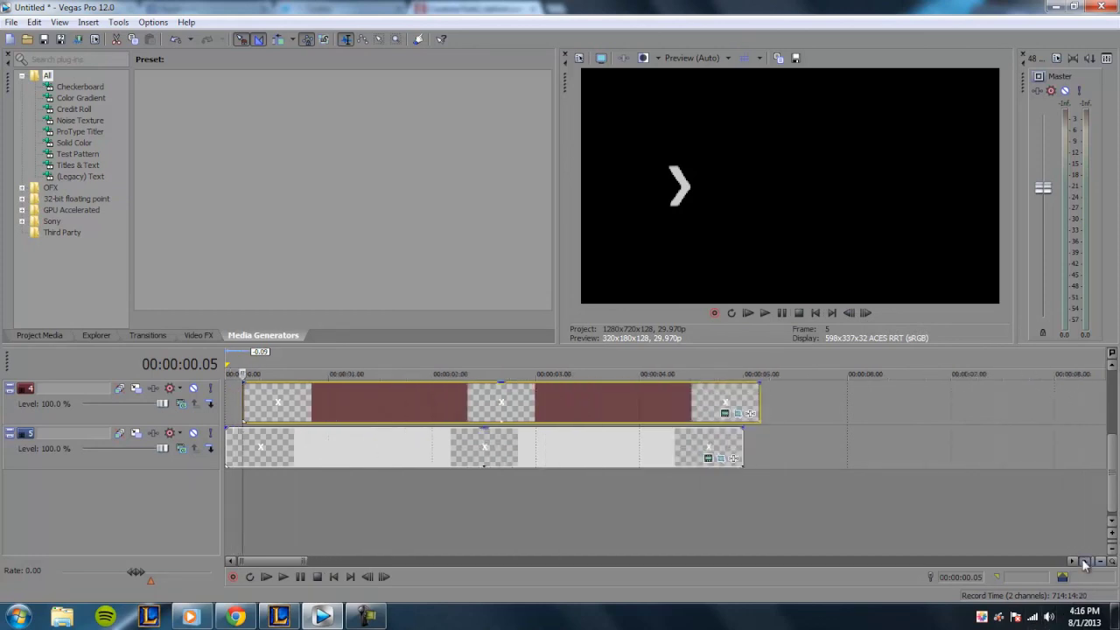
{"action": "left_click", "coordinate": [391, 402]}
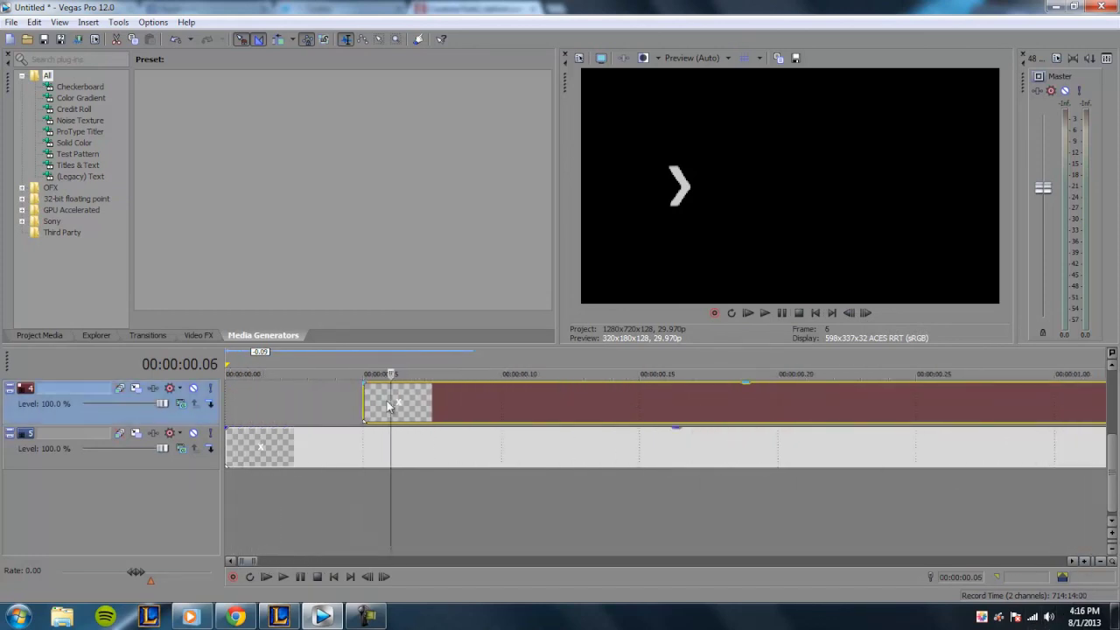
{"action": "key", "text": "Left"}
{"action": "key", "text": "Left"}
{"action": "left_click", "coordinate": [362, 395]}
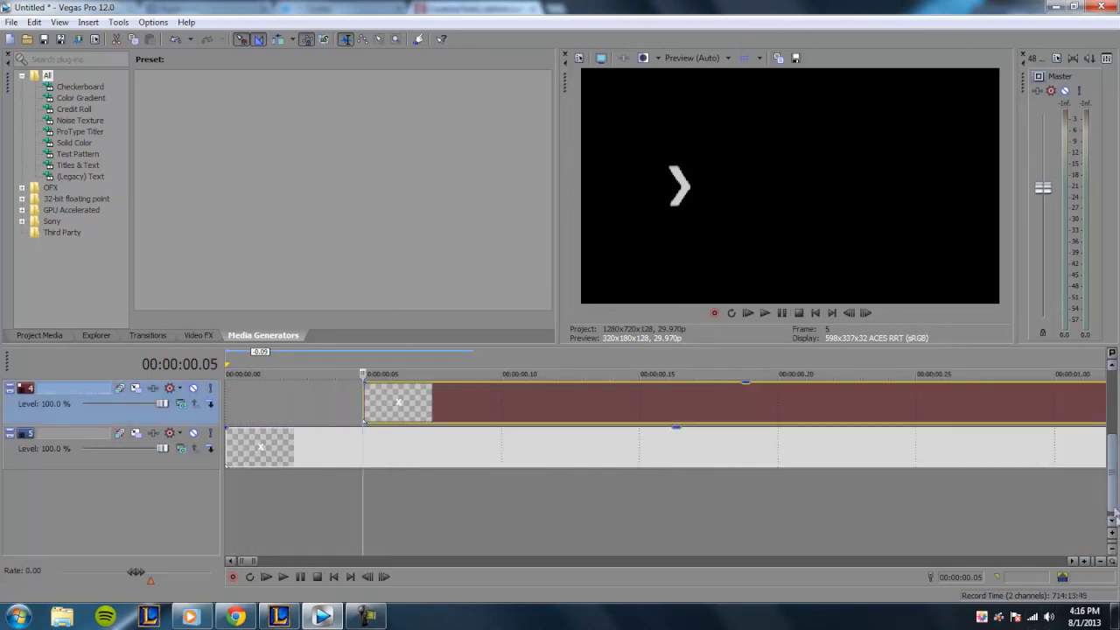
{"action": "left_click", "coordinate": [1098, 560]}
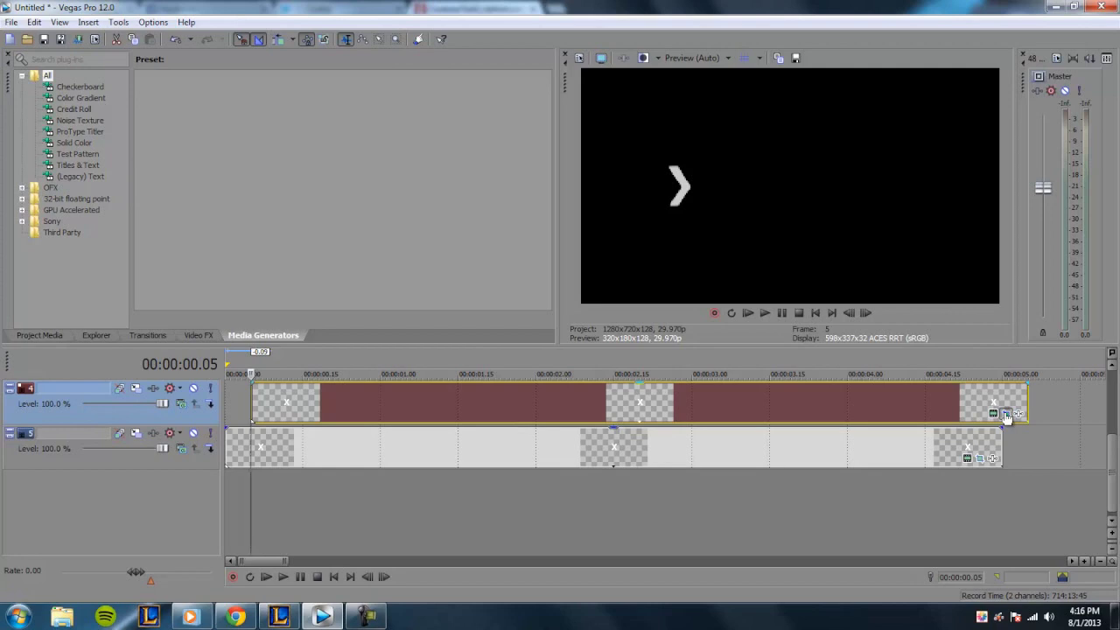
Step: Move the track 4 chevron's Pan/Crop X Center to 400
{"action": "left_click", "coordinate": [1005, 415]}
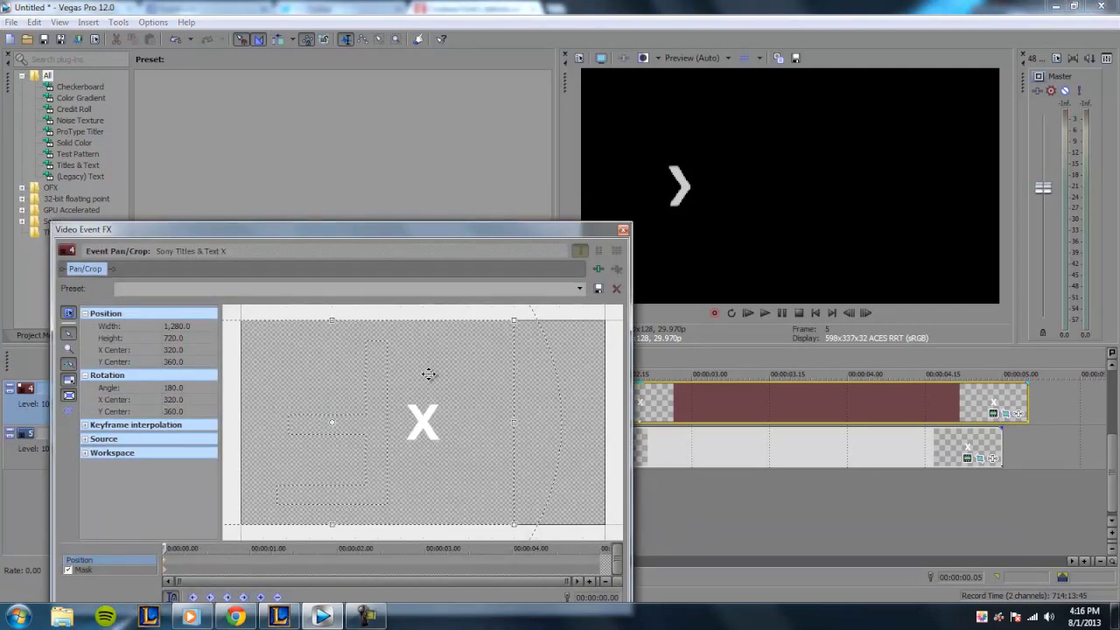
{"action": "left_click_drag", "start_coordinate": [428, 373], "coordinate": [458, 378]}
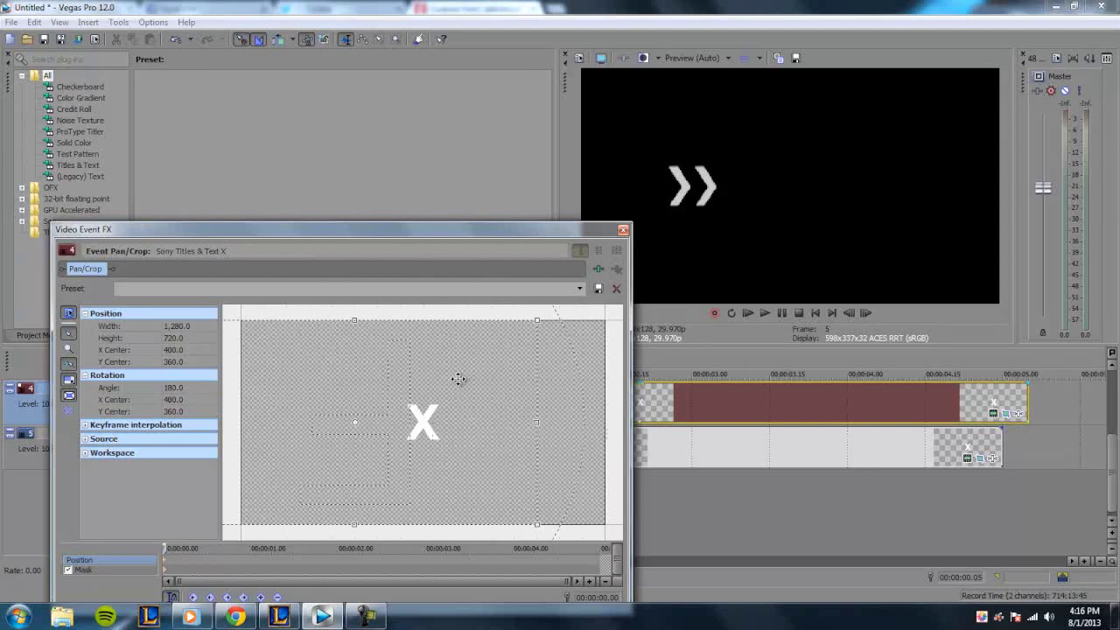
{"action": "left_click", "coordinate": [623, 230]}
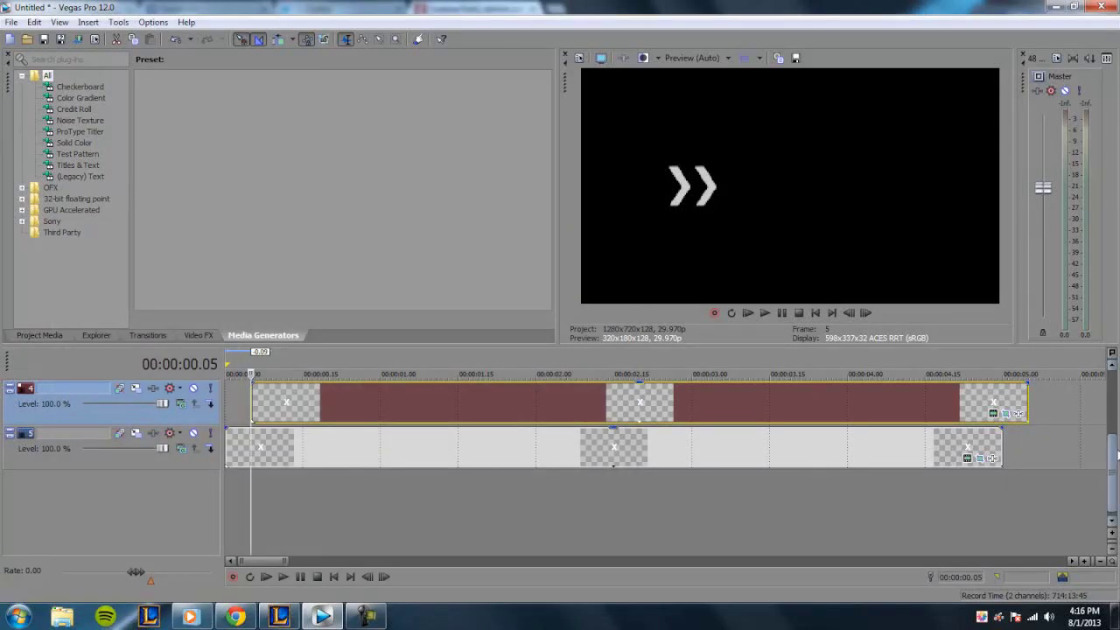
{"action": "scroll", "coordinate": [1113, 446], "scroll_direction": "up", "scroll_amount": 2}
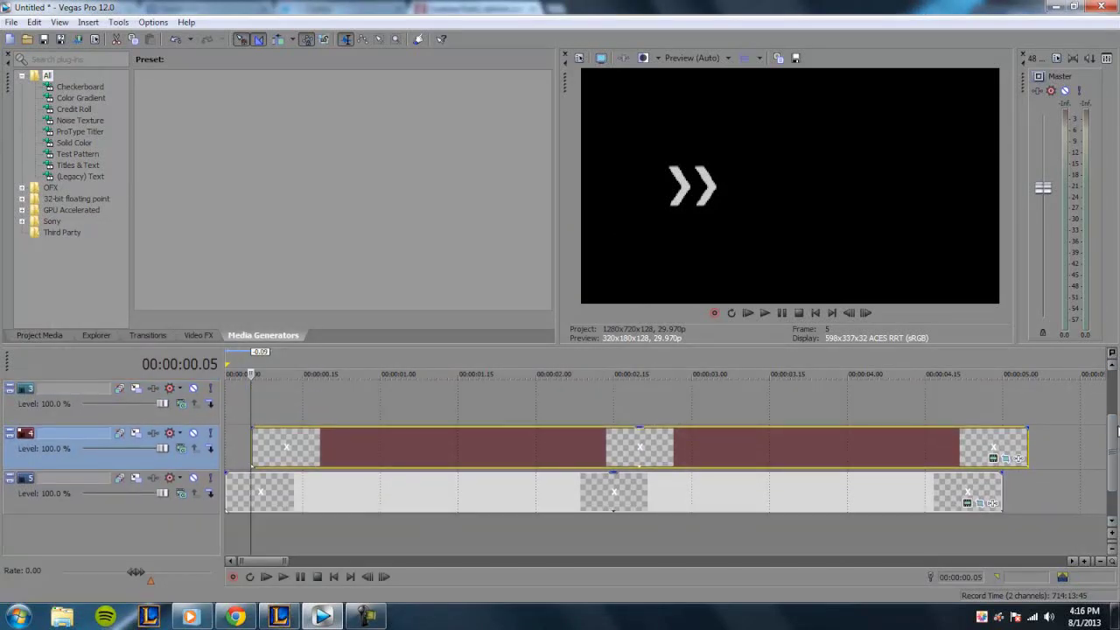
Step: Paste a new copy of the chevron onto track 3
{"action": "scroll", "coordinate": [1116, 432], "scroll_direction": "up", "scroll_amount": 2}
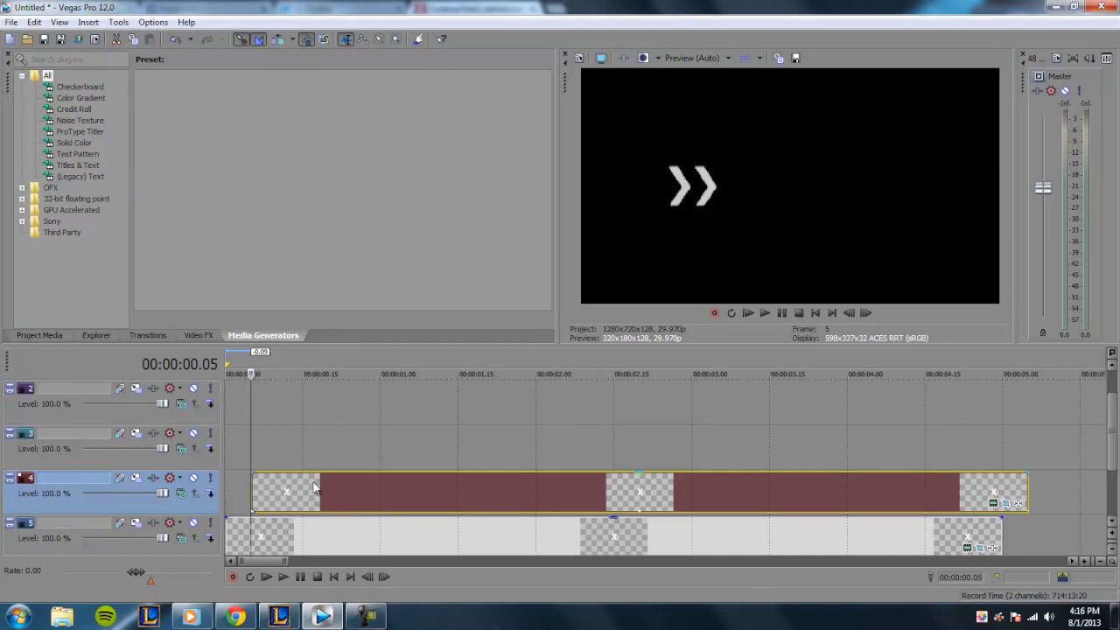
{"action": "key", "text": "ctrl+v"}
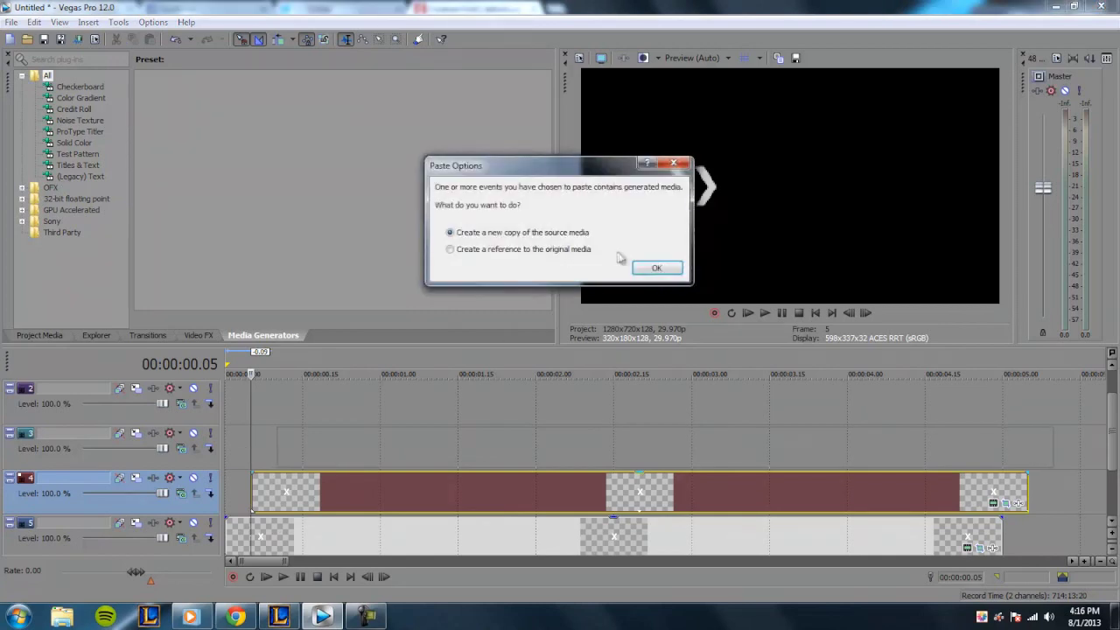
{"action": "left_click", "coordinate": [643, 266]}
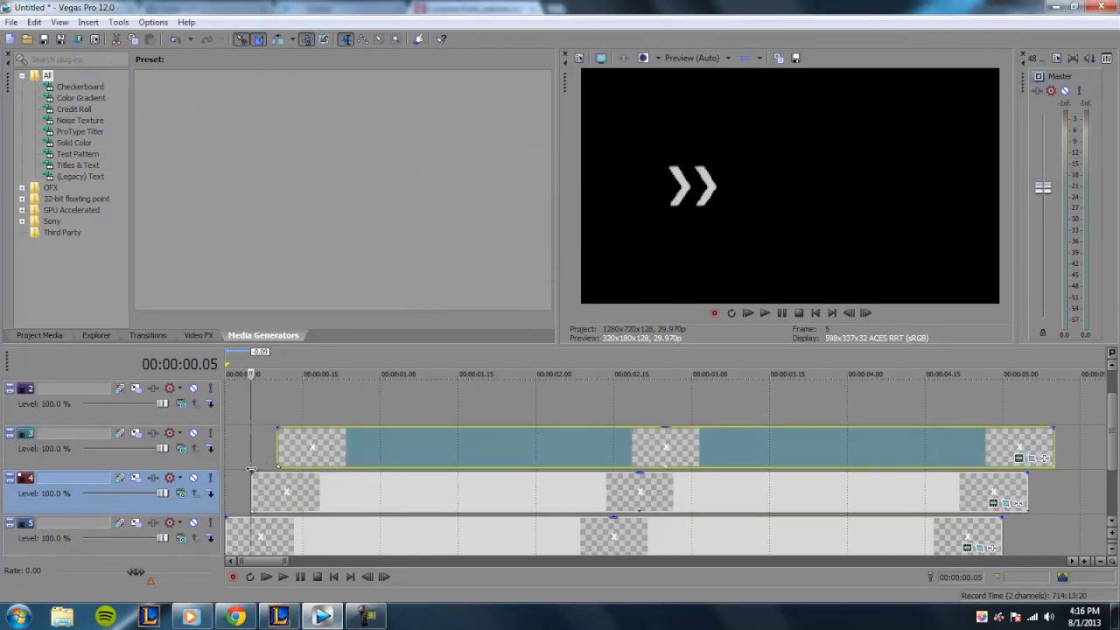
{"action": "left_click", "coordinate": [251, 467]}
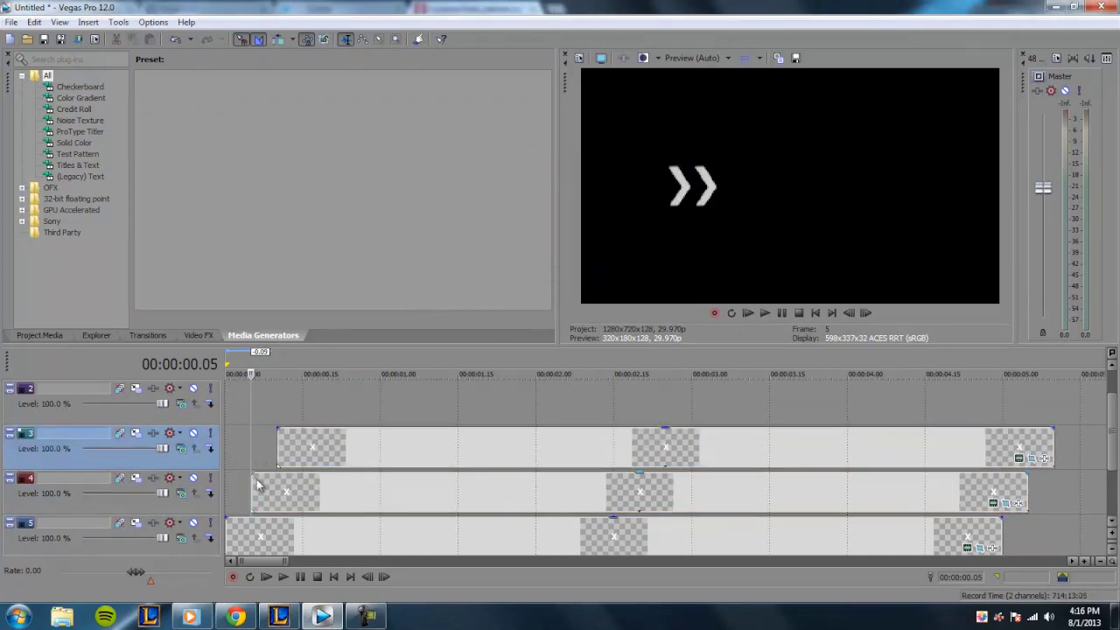
Step: Move the playhead to frame 10 and set the track 3 chevron's X Center to 480
{"action": "left_click", "coordinate": [866, 313]}
{"action": "left_click", "coordinate": [866, 313]}
{"action": "left_click", "coordinate": [866, 313]}
{"action": "left_click", "coordinate": [866, 313]}
{"action": "left_click", "coordinate": [865, 313]}
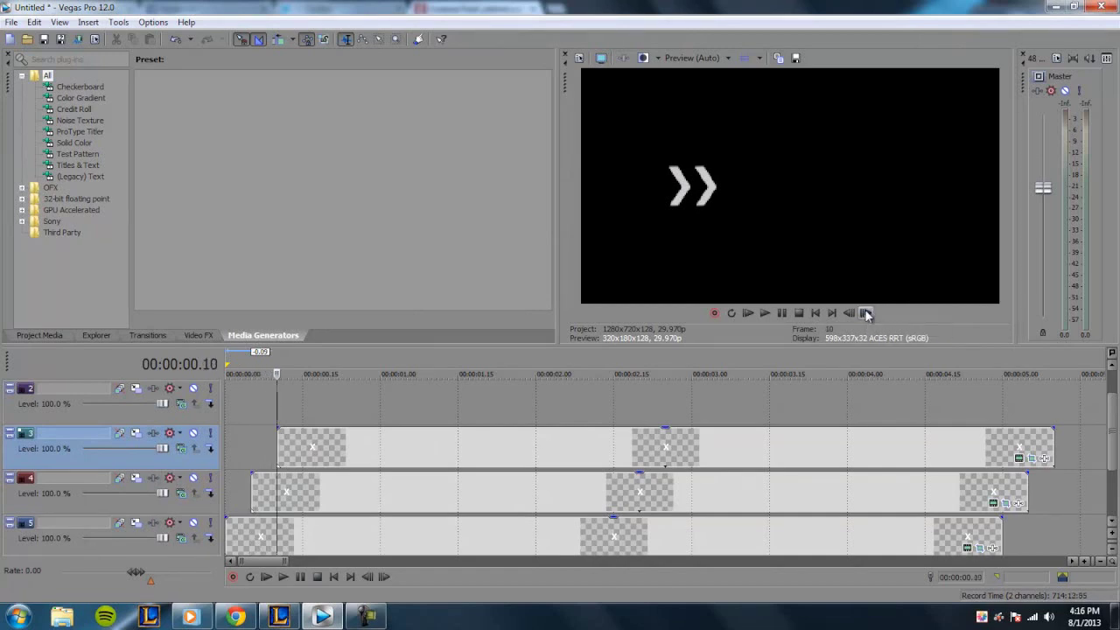
{"action": "left_click", "coordinate": [1020, 457]}
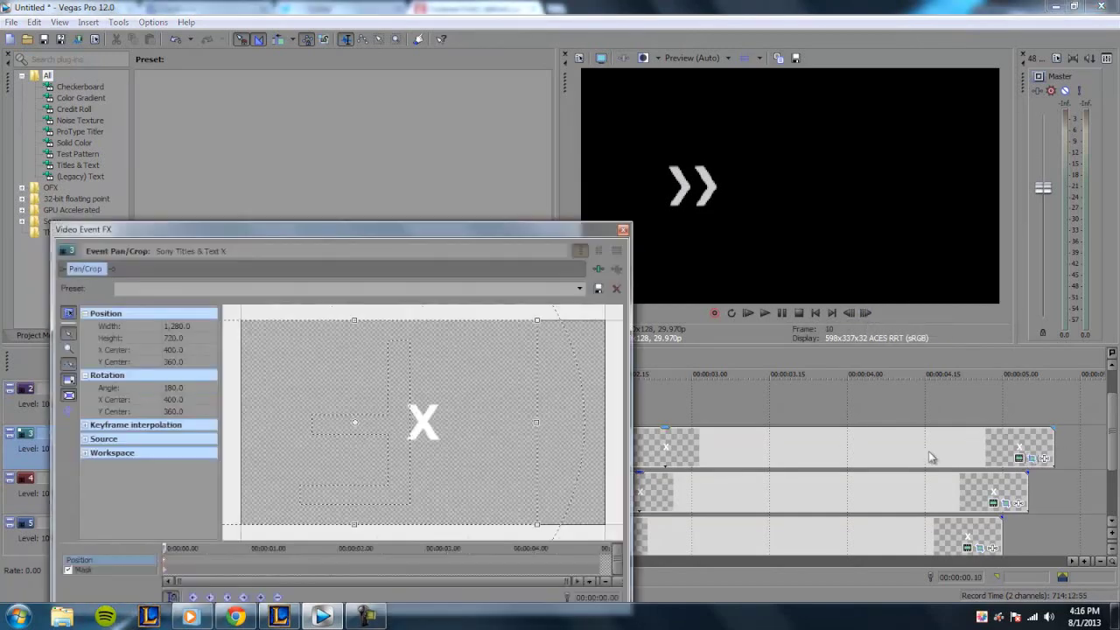
{"action": "left_click_drag", "start_coordinate": [451, 436], "coordinate": [479, 442]}
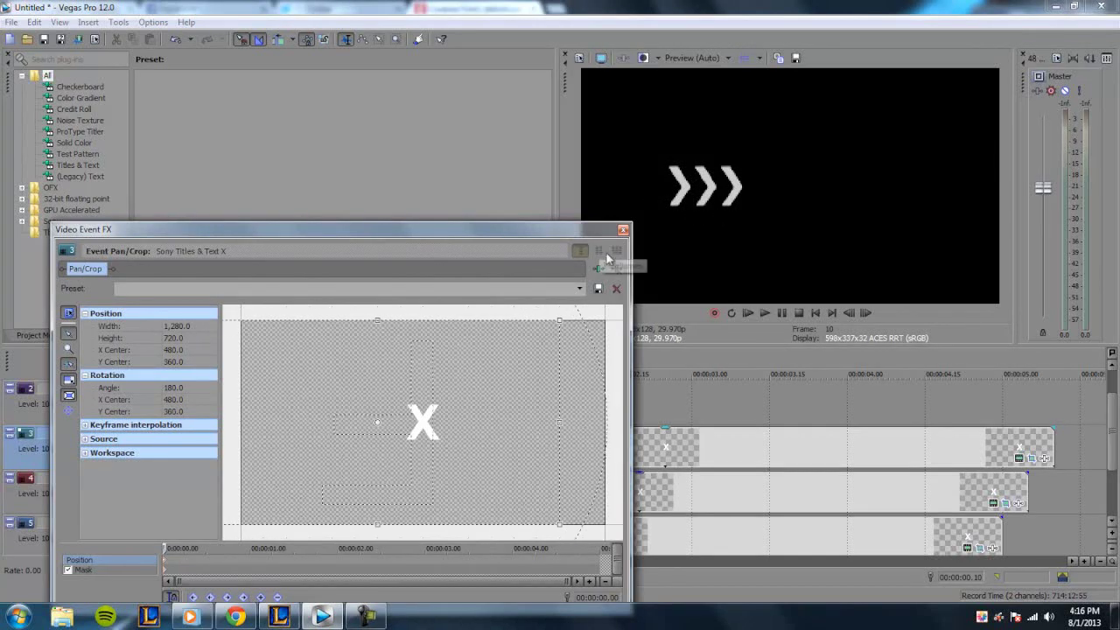
{"action": "left_click", "coordinate": [623, 229]}
{"action": "left_click", "coordinate": [439, 461]}
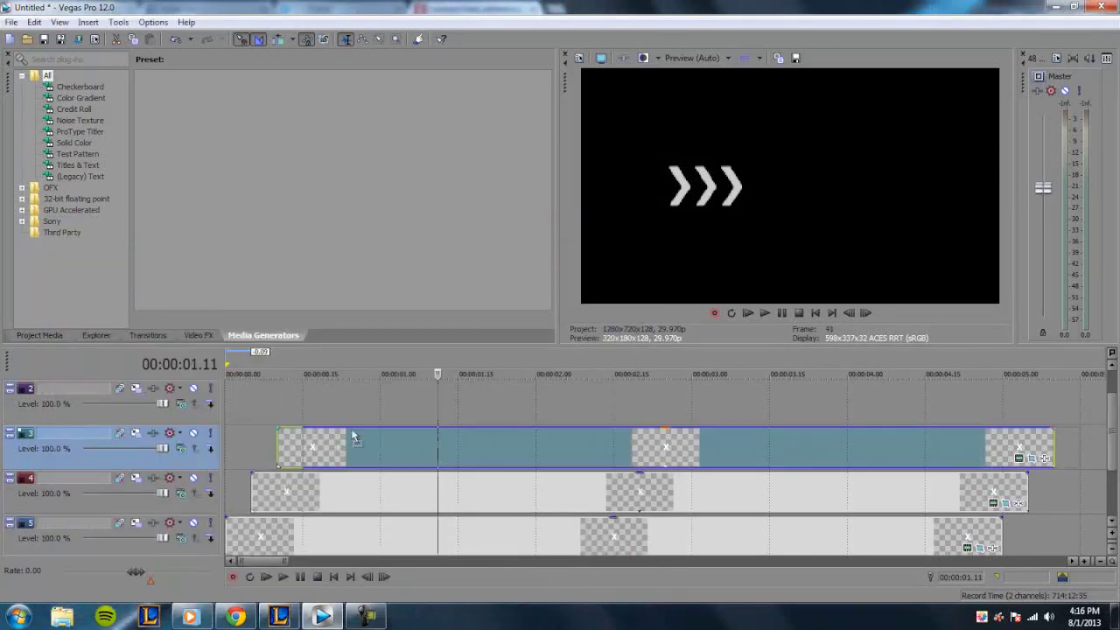
Step: Paste the chevron onto track 2 at 00:00:00.15 and set its X Center to 560
{"action": "key", "text": "ctrl+v"}
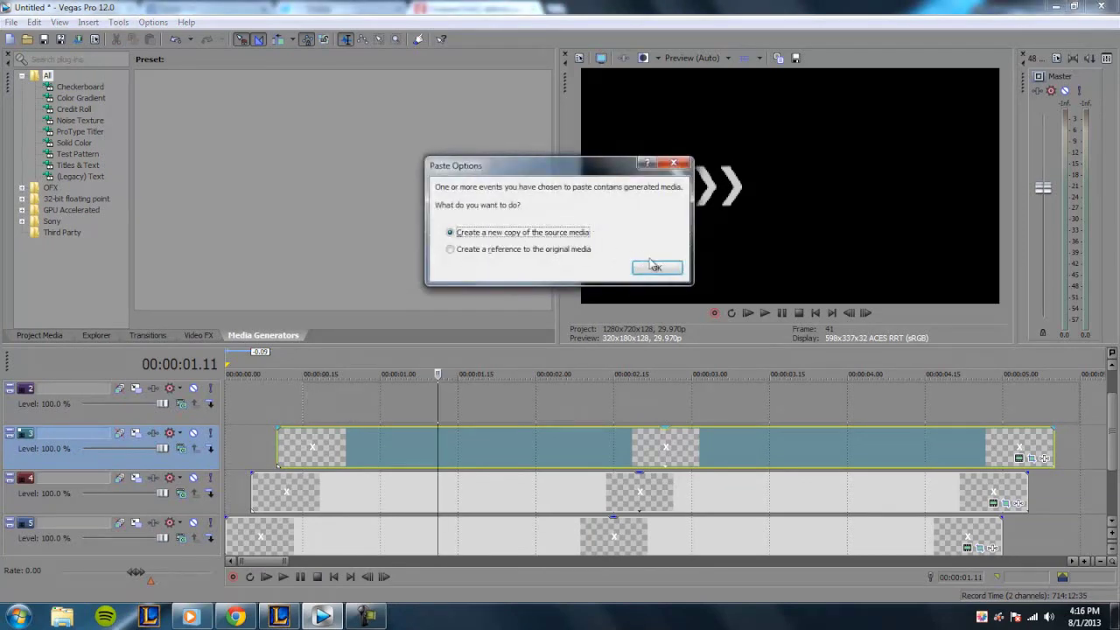
{"action": "key", "text": "Return"}
{"action": "left_click", "coordinate": [306, 400]}
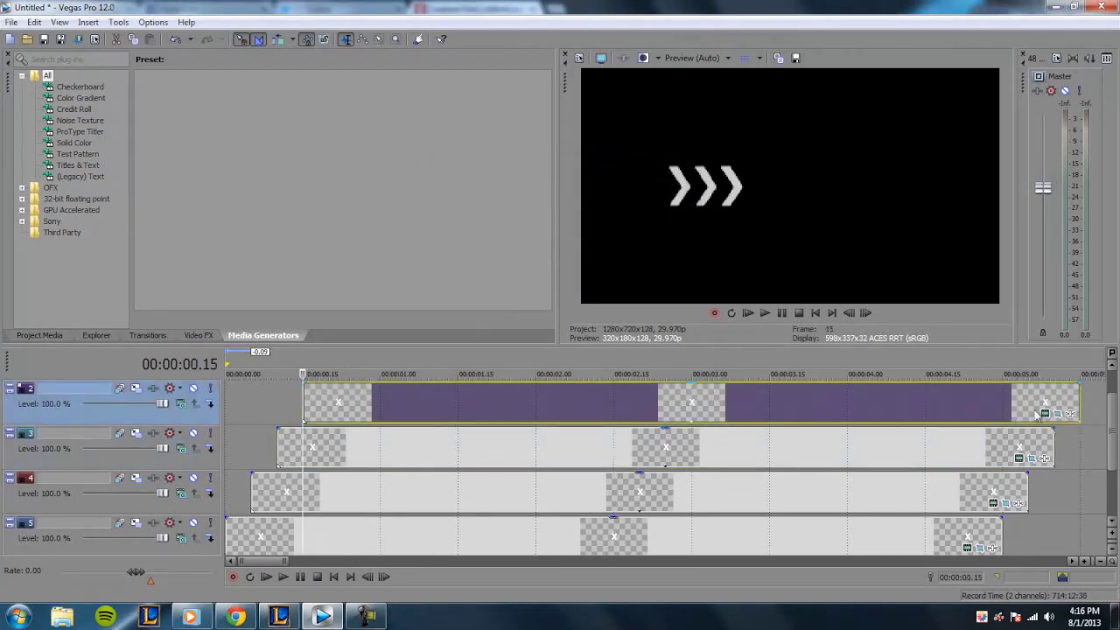
{"action": "left_click", "coordinate": [1058, 413]}
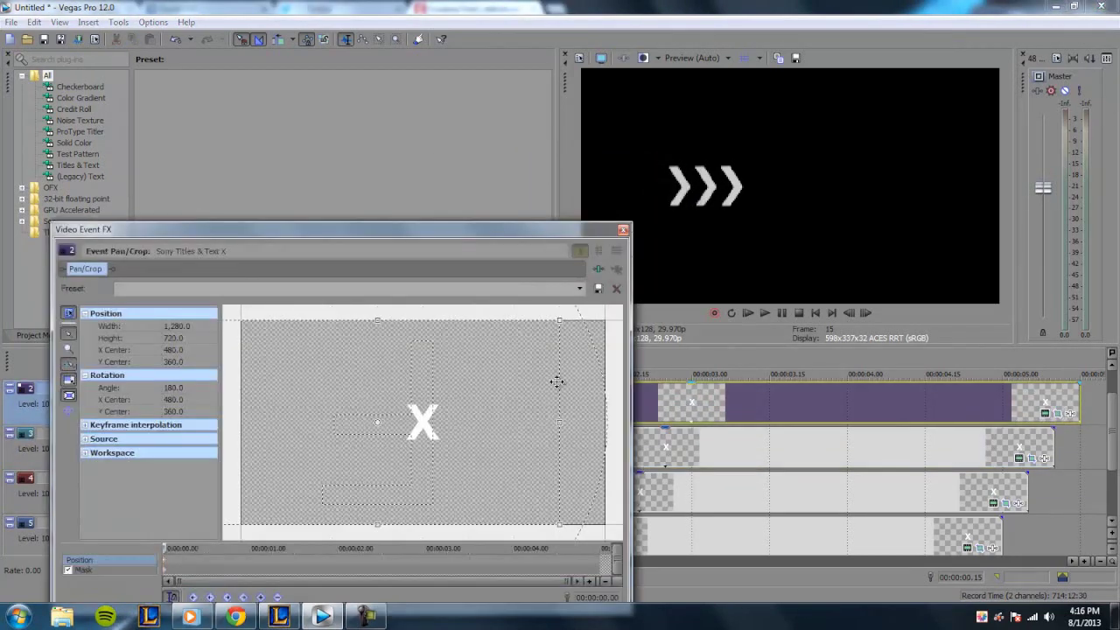
{"action": "left_click_drag", "start_coordinate": [418, 425], "coordinate": [448, 426]}
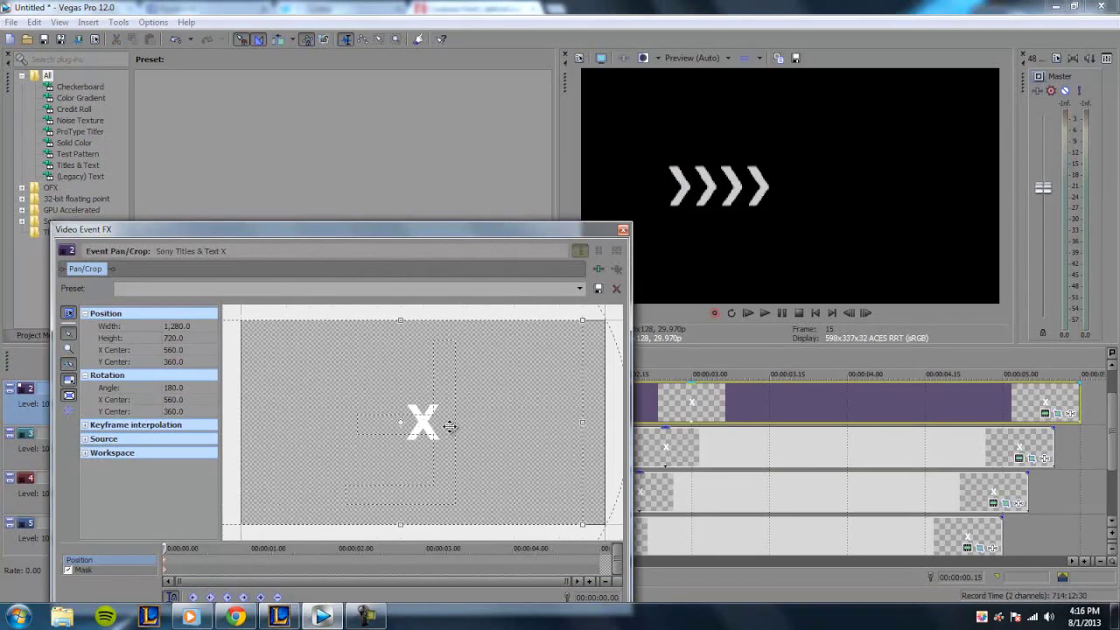
{"action": "left_click", "coordinate": [623, 230]}
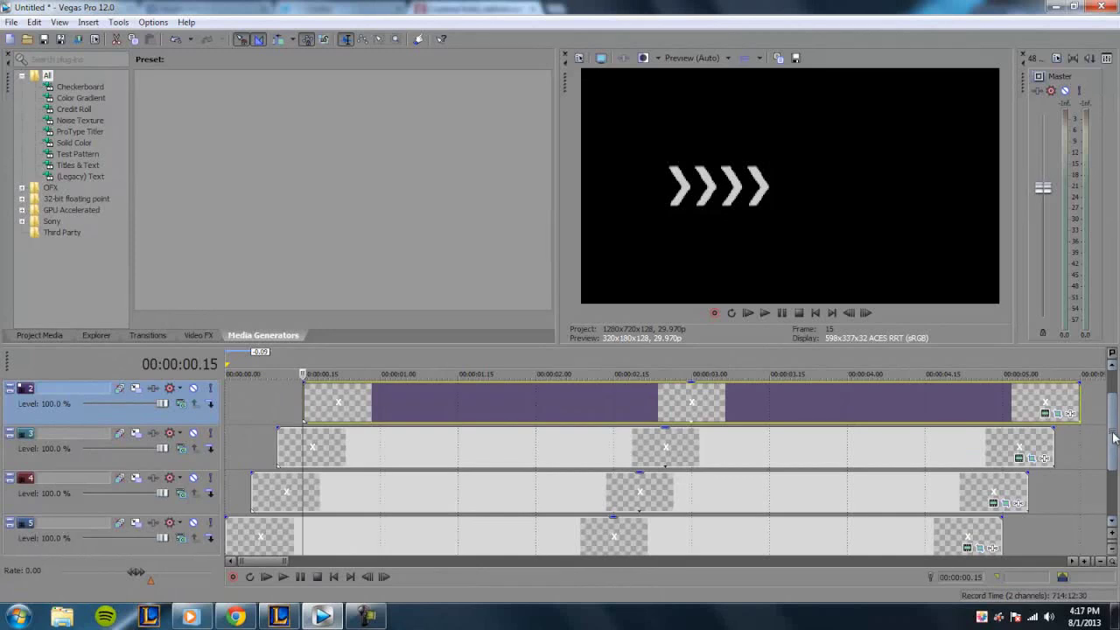
Step: Delete the selection, set the edit point at one second, and select the track 5 chevron
{"action": "key", "text": "Delete"}
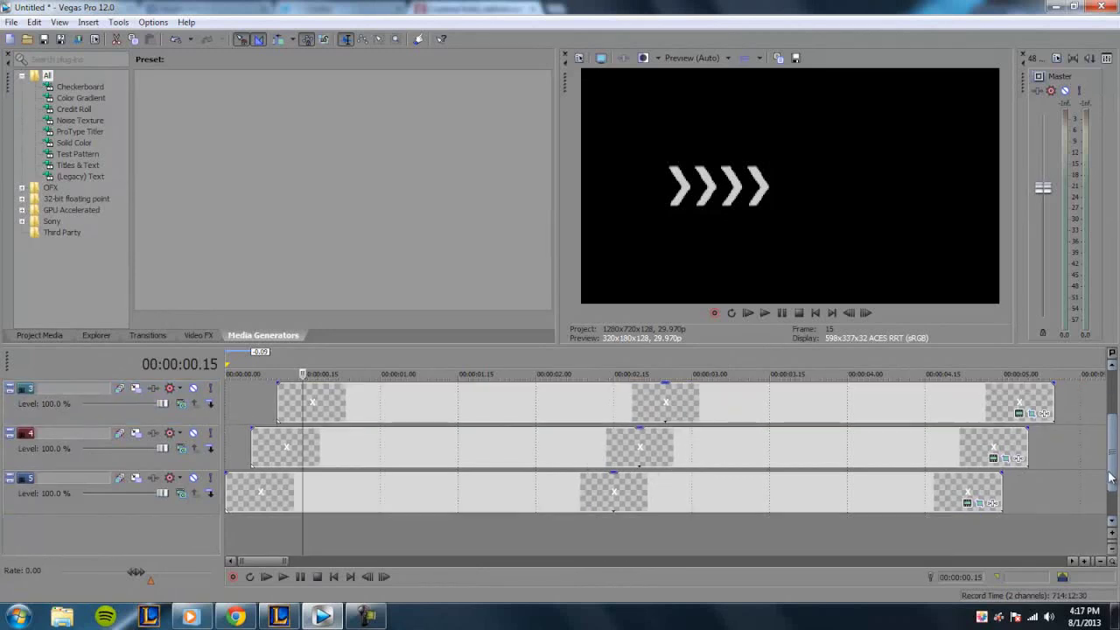
{"action": "left_click", "coordinate": [385, 485]}
{"action": "left_click", "coordinate": [378, 482]}
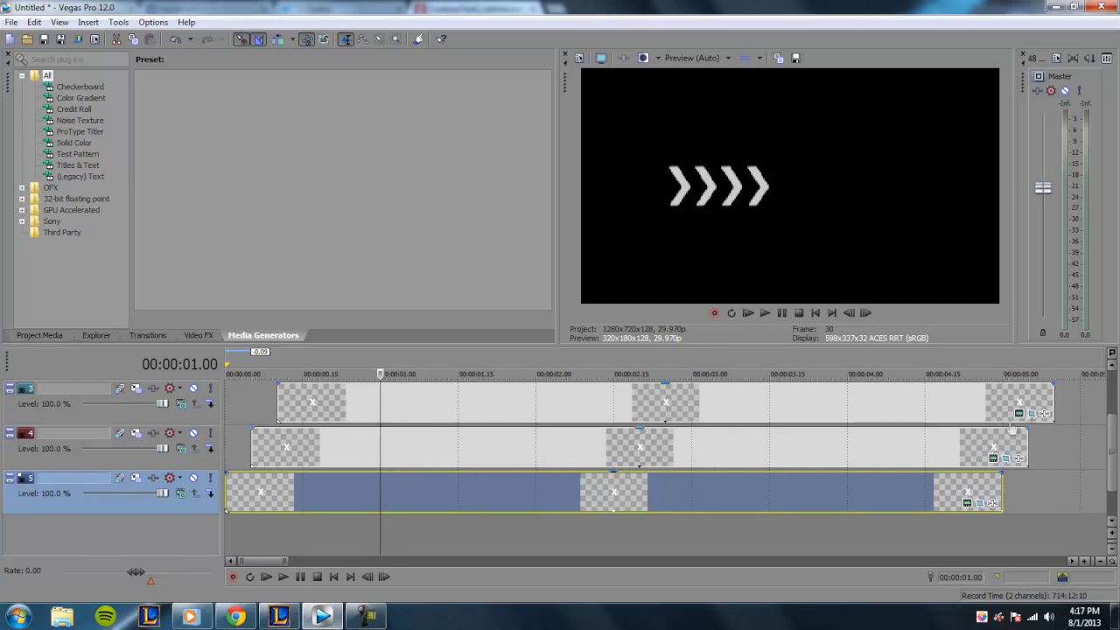
Step: Split the chevron events on tracks 2, 3, 4 and 5 at 00:00:01.00
{"action": "left_click_drag", "start_coordinate": [1113, 426], "coordinate": [1116, 403]}
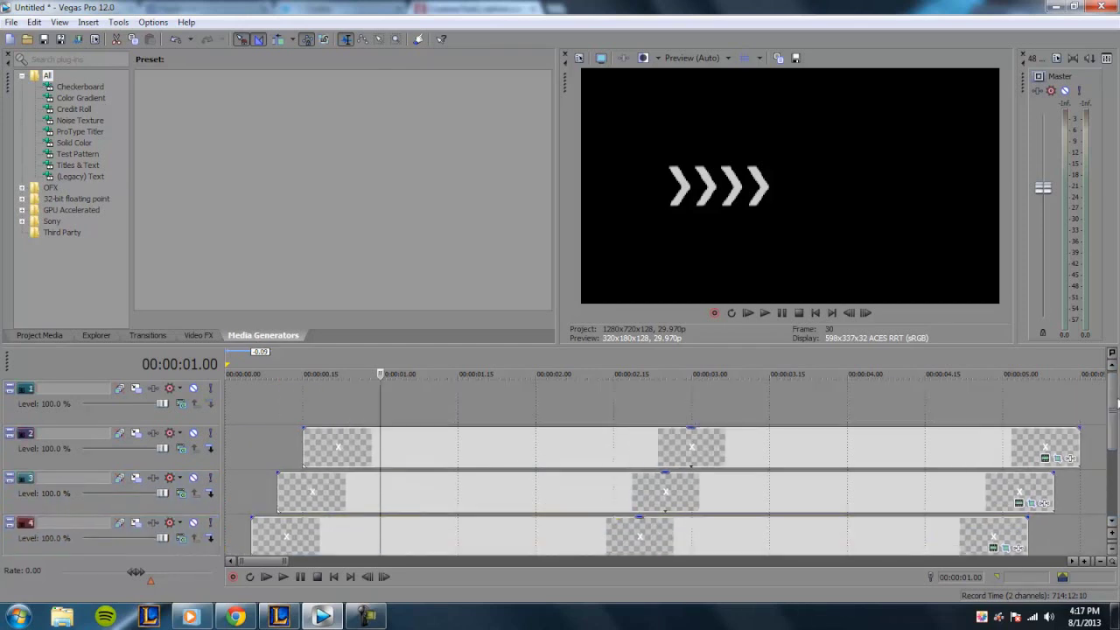
{"action": "left_click", "coordinate": [380, 452]}
{"action": "key", "text": "s"}
{"action": "left_click", "coordinate": [380, 494]}
{"action": "key", "text": "s"}
{"action": "left_click", "coordinate": [380, 535]}
{"action": "key", "text": "s"}
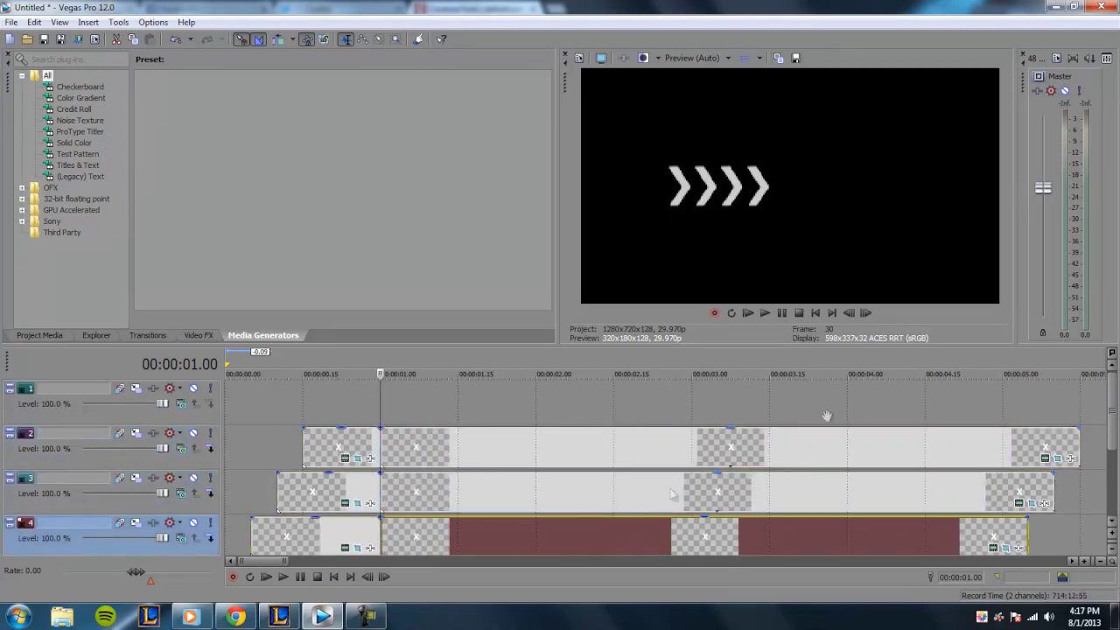
{"action": "scroll", "coordinate": [525, 446], "scroll_direction": "down", "scroll_amount": 2}
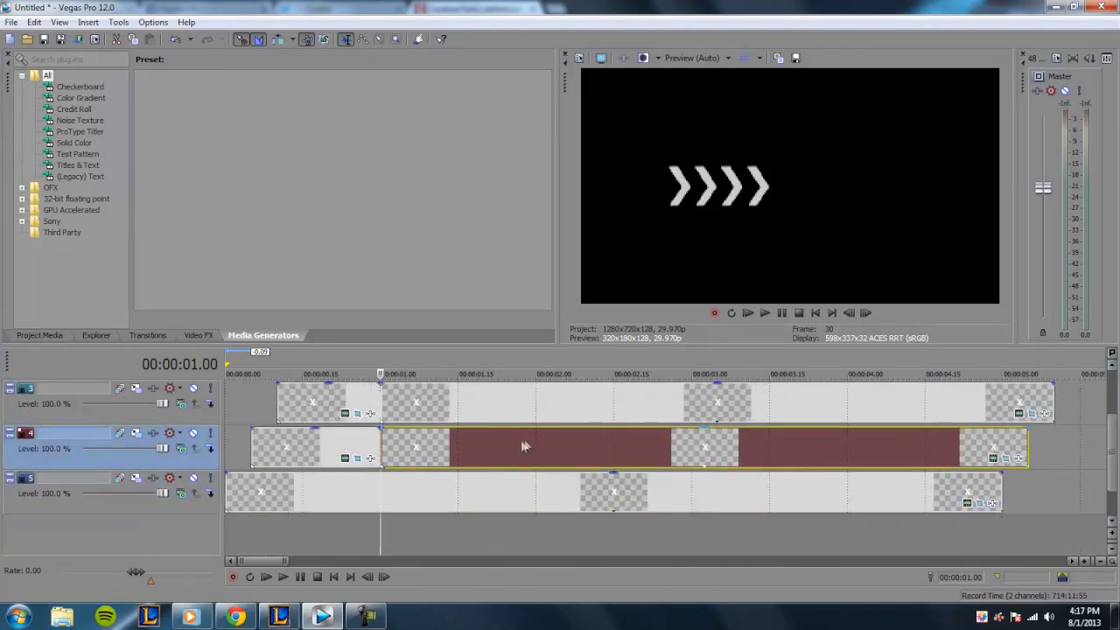
{"action": "left_click", "coordinate": [386, 492]}
{"action": "key", "text": "s"}
Step: Delete the trailing parts of all four events after the one-second mark
{"action": "left_click_drag", "start_coordinate": [468, 340], "coordinate": [472, 307]}
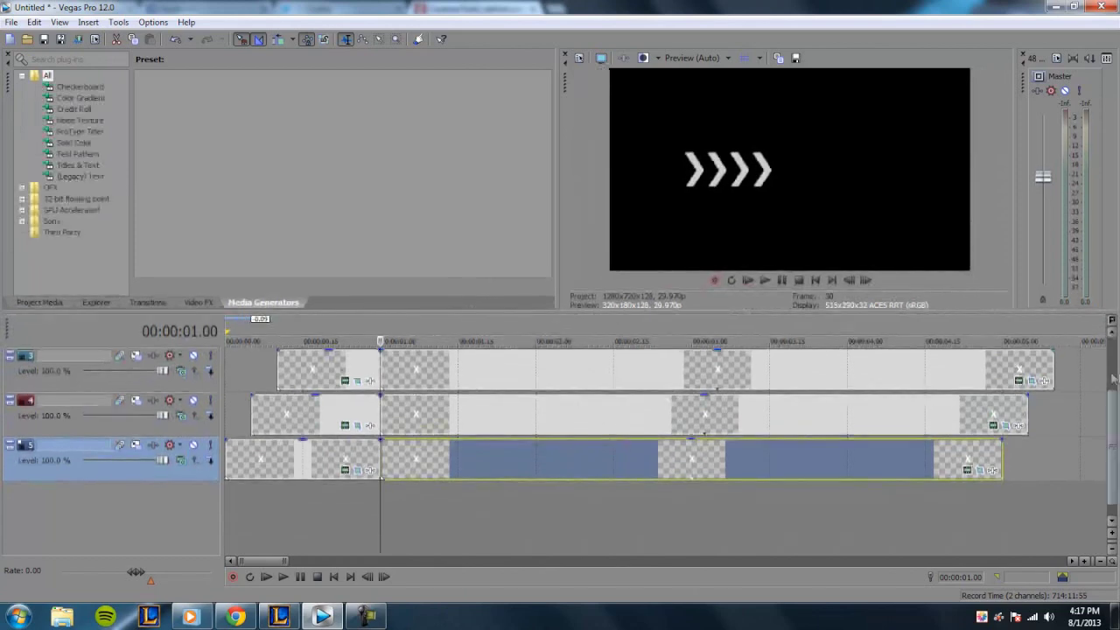
{"action": "left_click", "coordinate": [1113, 332]}
{"action": "left_click", "coordinate": [529, 420], "text": "ctrl"}
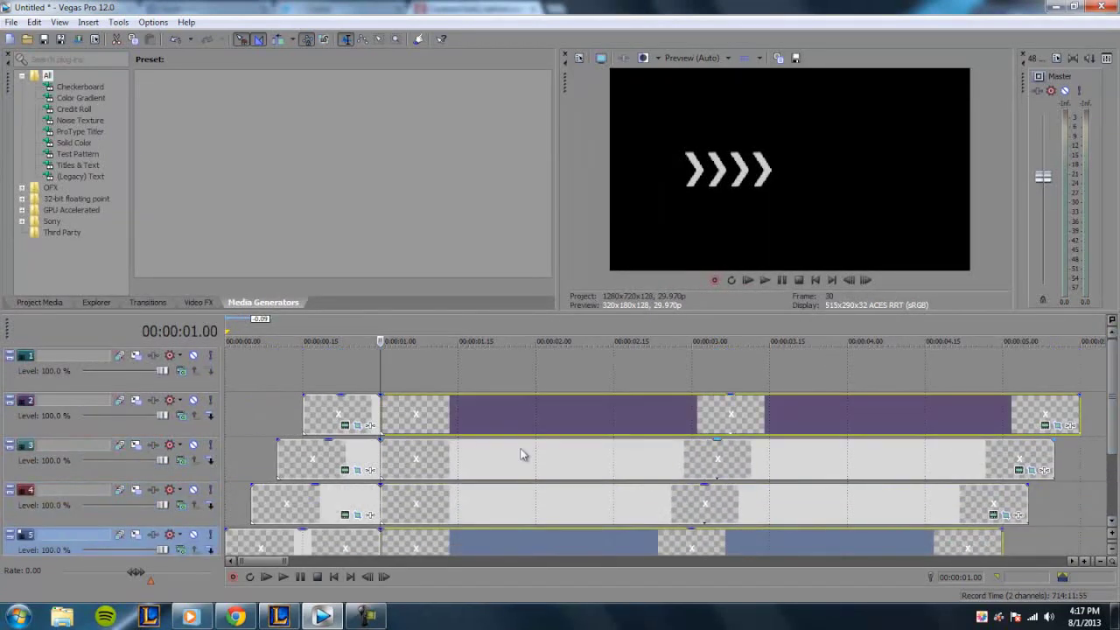
{"action": "left_click", "coordinate": [522, 459], "text": "ctrl"}
{"action": "left_click", "coordinate": [512, 499], "text": "ctrl"}
{"action": "left_click", "coordinate": [505, 537], "text": "ctrl"}
{"action": "right_click", "coordinate": [524, 444]}
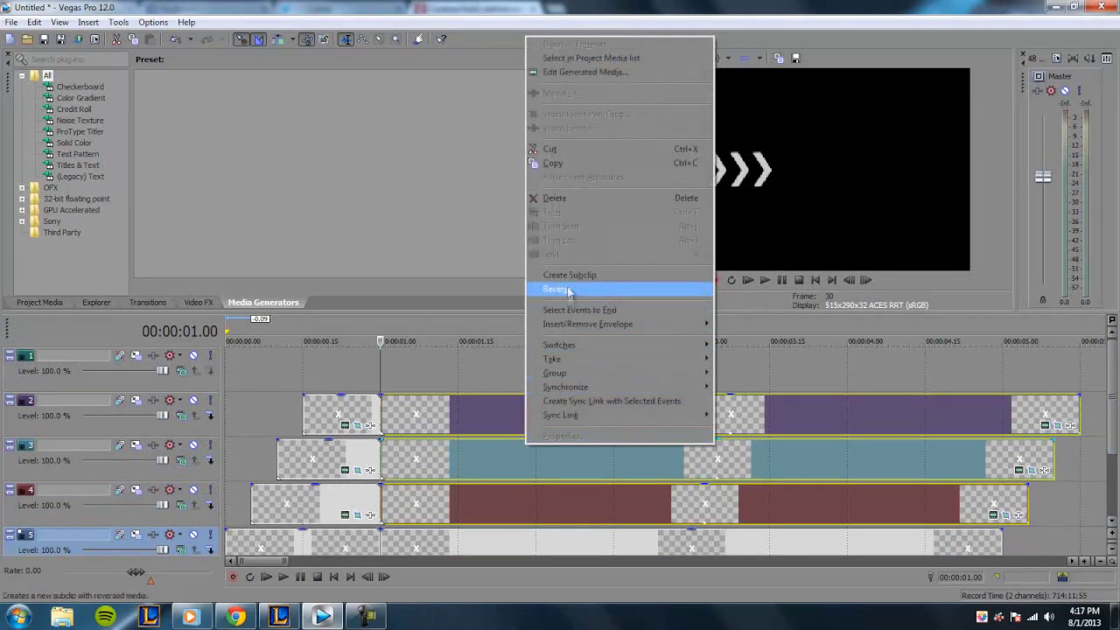
{"action": "left_click", "coordinate": [562, 203]}
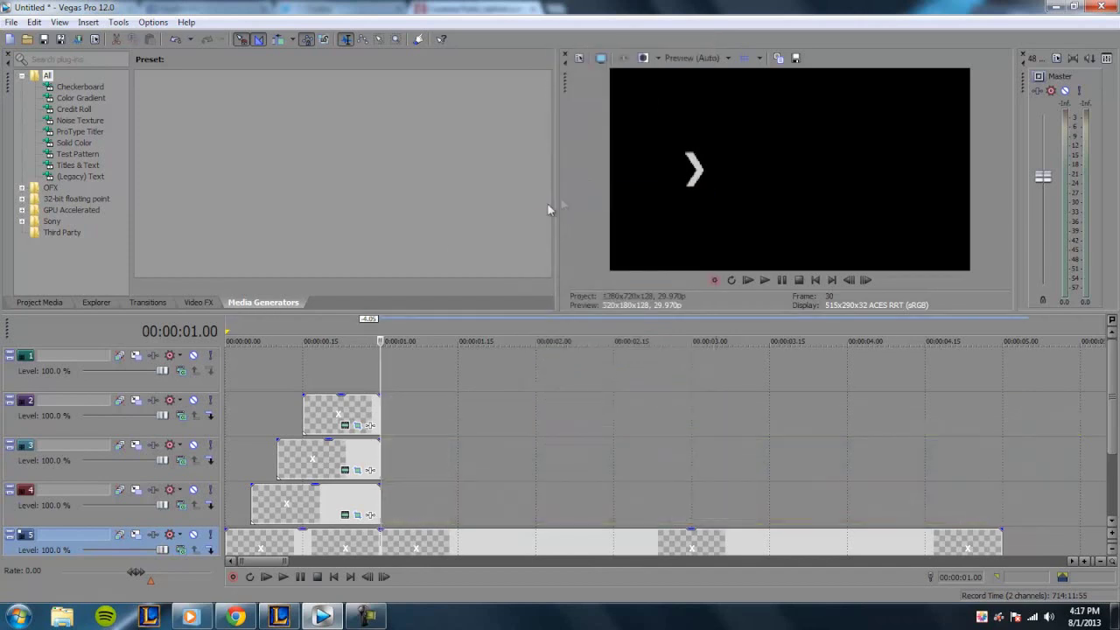
{"action": "right_click", "coordinate": [538, 538]}
{"action": "left_click", "coordinate": [578, 312]}
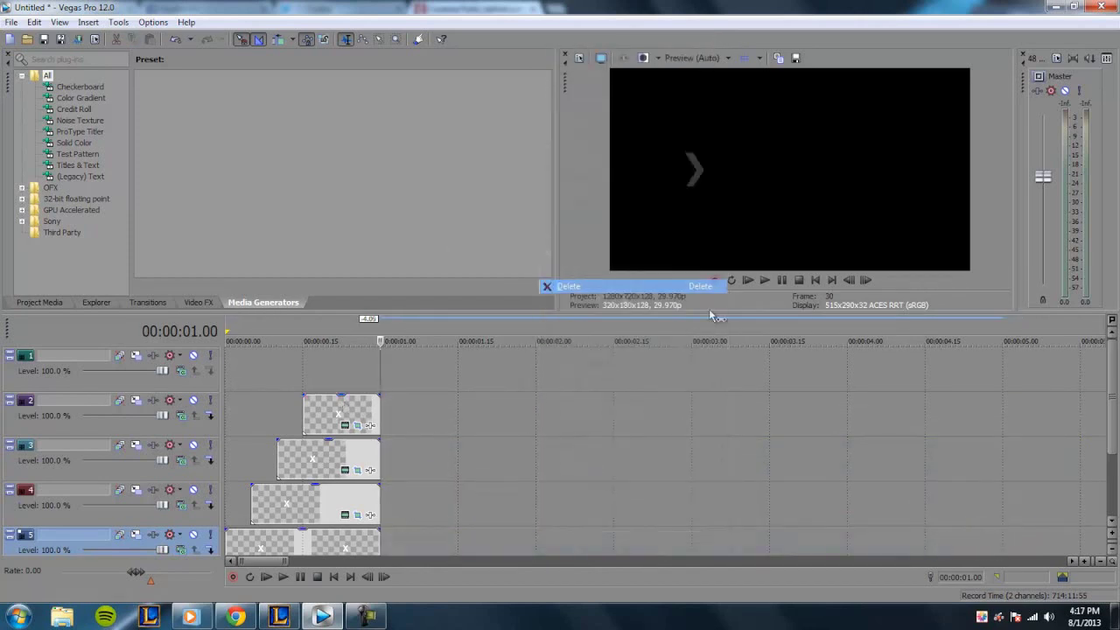
{"action": "left_click_drag", "start_coordinate": [1115, 382], "coordinate": [1111, 417]}
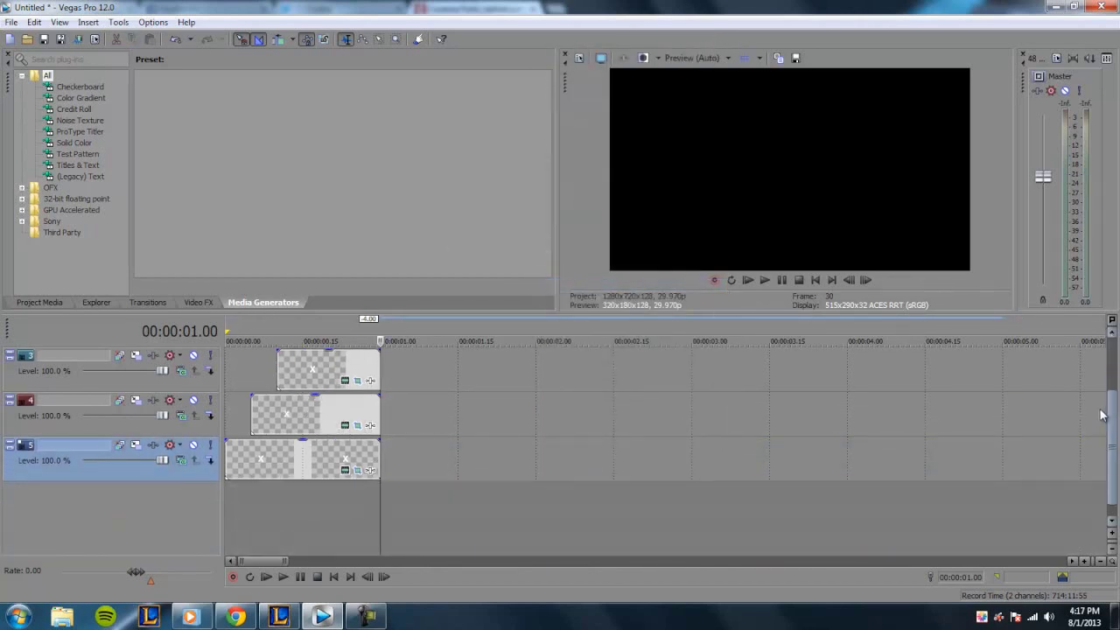
Step: Zoom in on the timeline start and trim the track 5 and track 4 events to 10 frames
{"action": "left_click", "coordinate": [274, 418]}
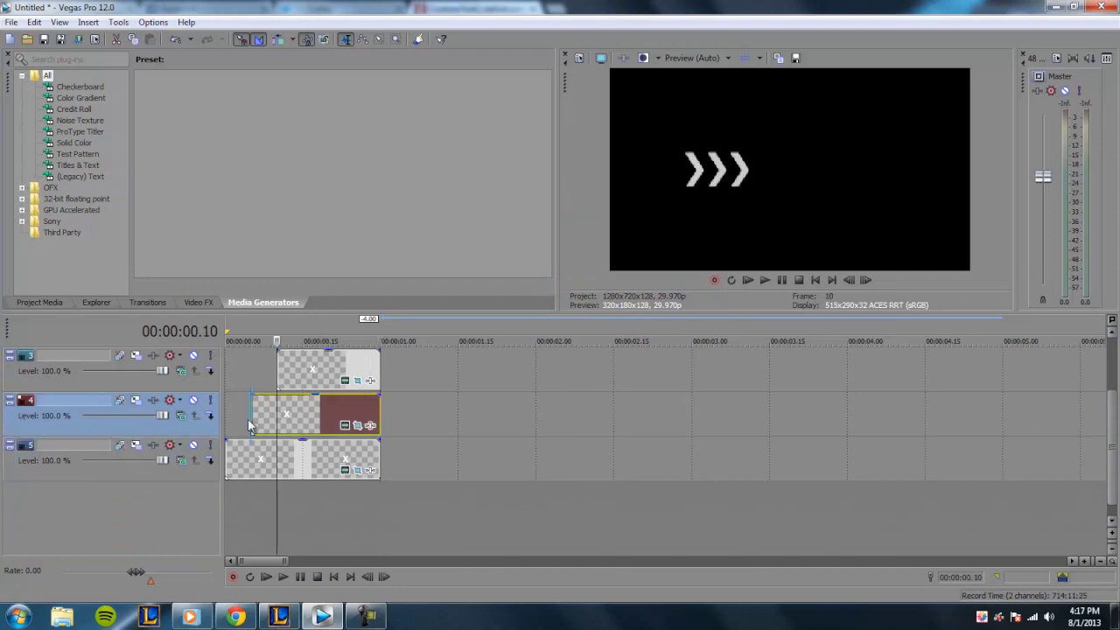
{"action": "left_click", "coordinate": [248, 424]}
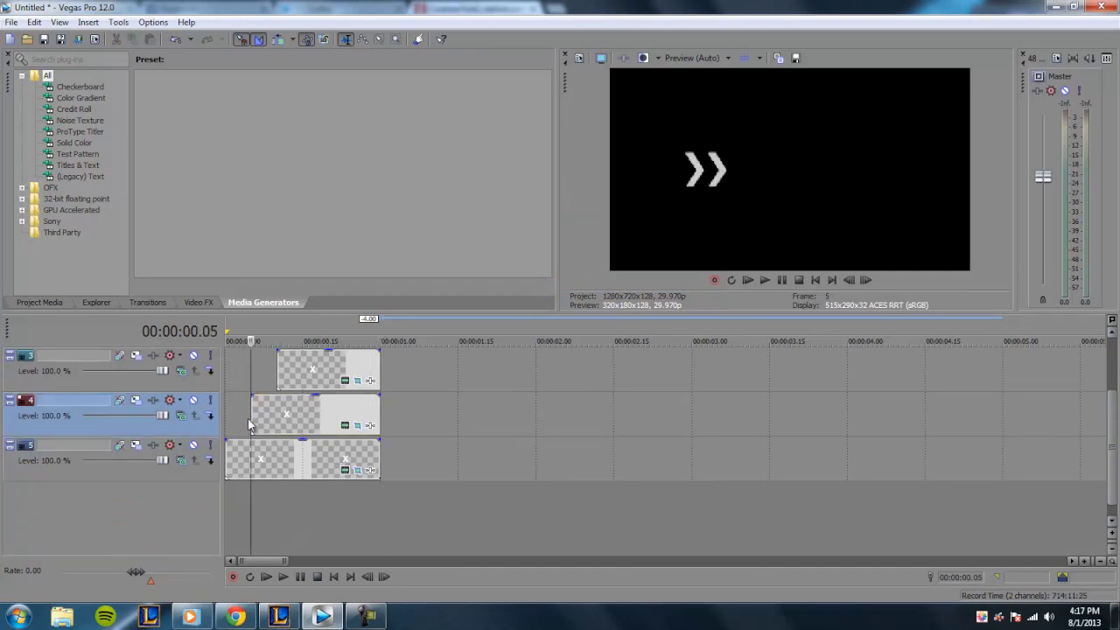
{"action": "left_click", "coordinate": [1086, 563]}
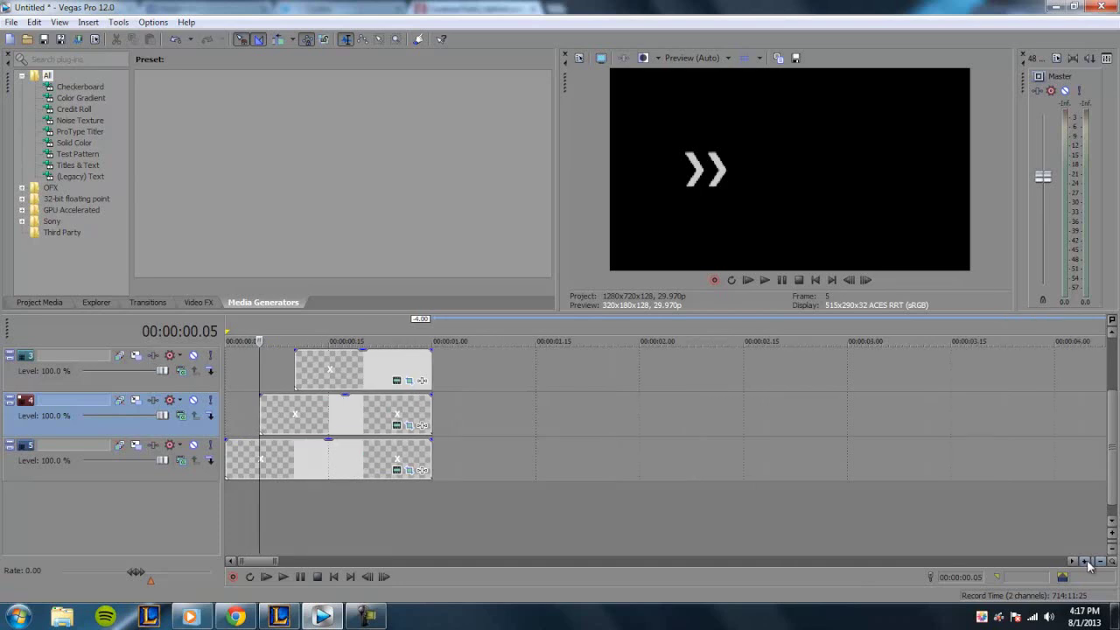
{"action": "left_click", "coordinate": [1086, 563]}
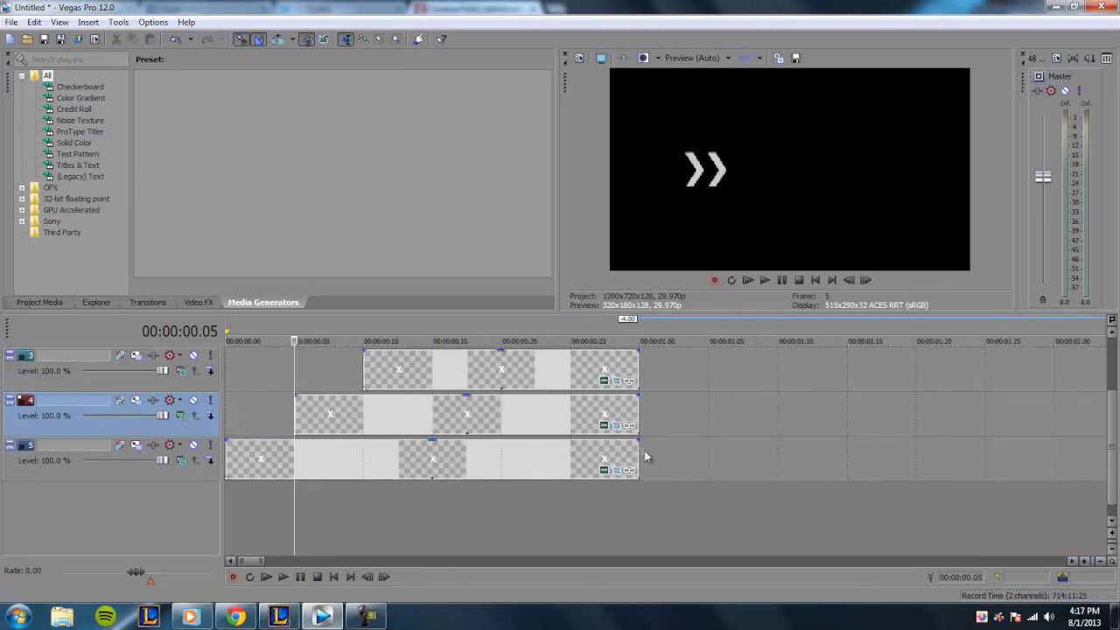
{"action": "left_click", "coordinate": [230, 452]}
{"action": "left_click_drag", "start_coordinate": [639, 455], "coordinate": [296, 450]}
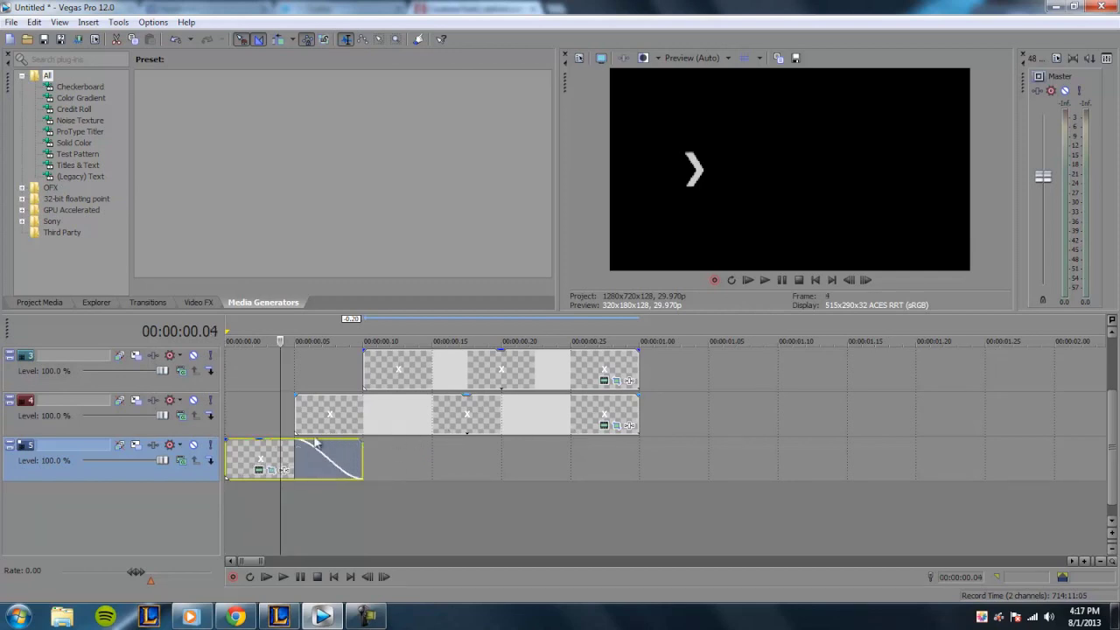
{"action": "left_click_drag", "start_coordinate": [638, 409], "coordinate": [431, 407]}
Step: Give track 4 a 5-frame fade-out, trim and fade tracks 3 and 2, then select 0–1 s
{"action": "scroll", "coordinate": [1115, 411], "scroll_direction": "up", "scroll_amount": 1}
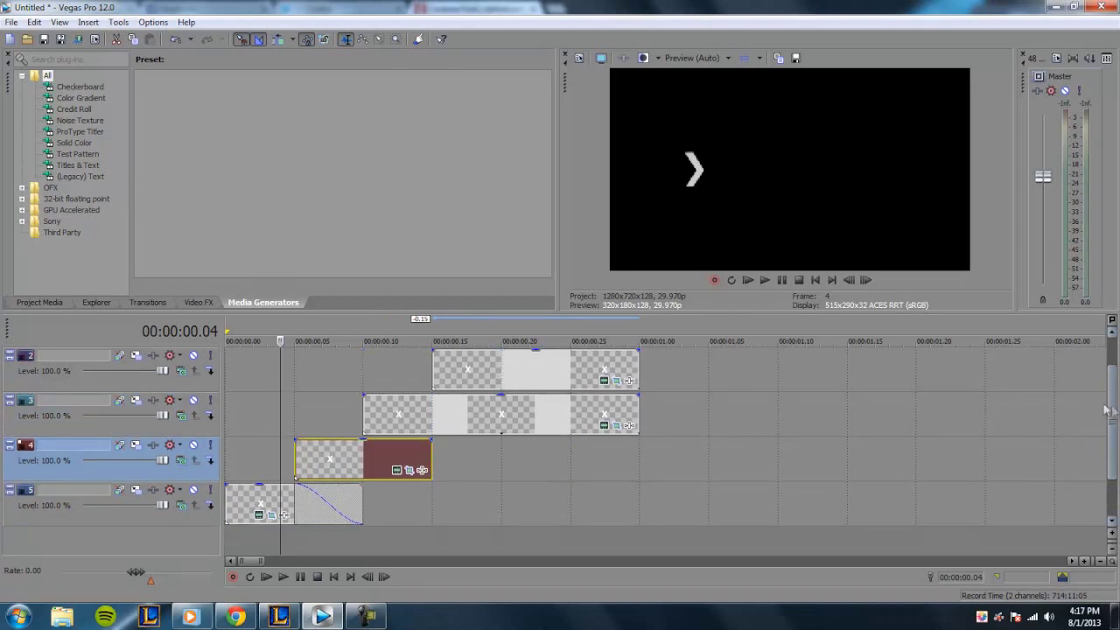
{"action": "left_click_drag", "start_coordinate": [430, 439], "coordinate": [379, 435]}
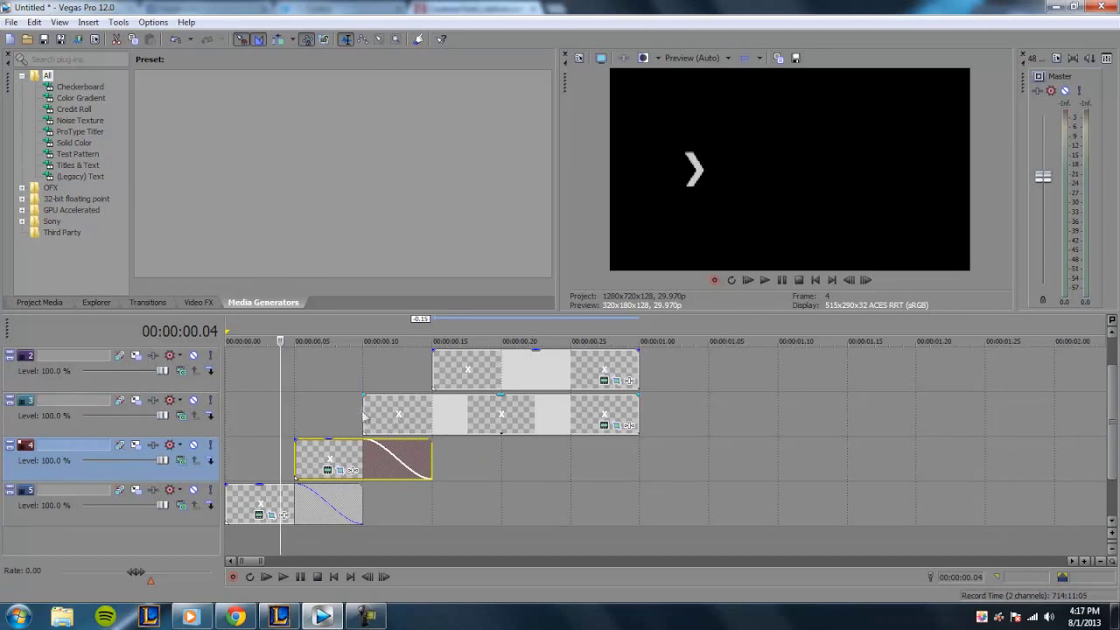
{"action": "left_click", "coordinate": [369, 412]}
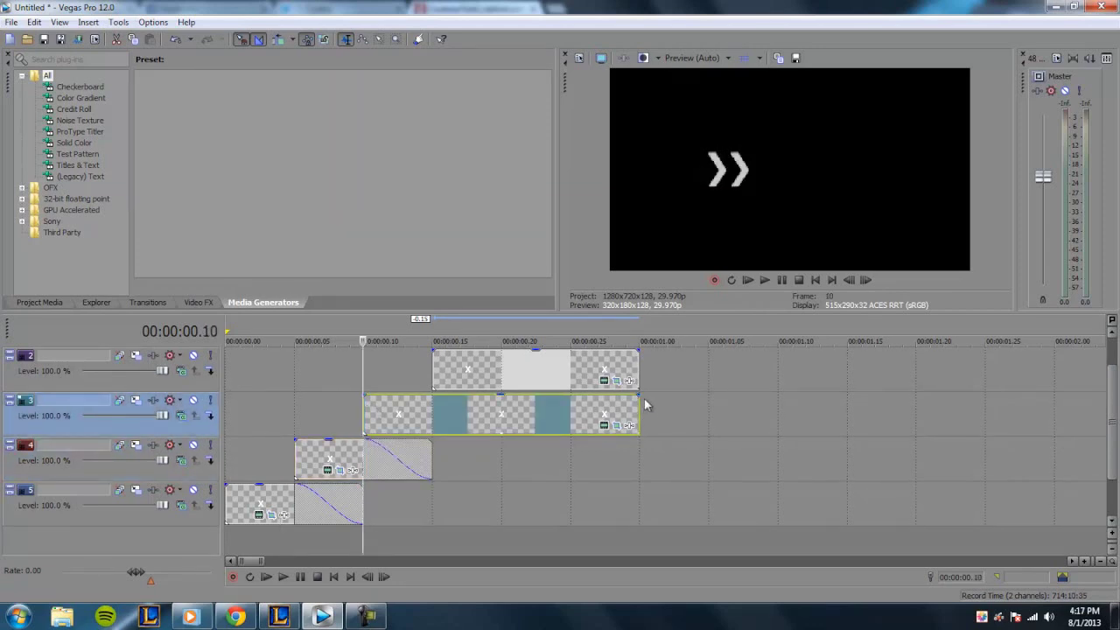
{"action": "left_click_drag", "start_coordinate": [642, 396], "coordinate": [494, 413]}
{"action": "left_click", "coordinate": [636, 359]}
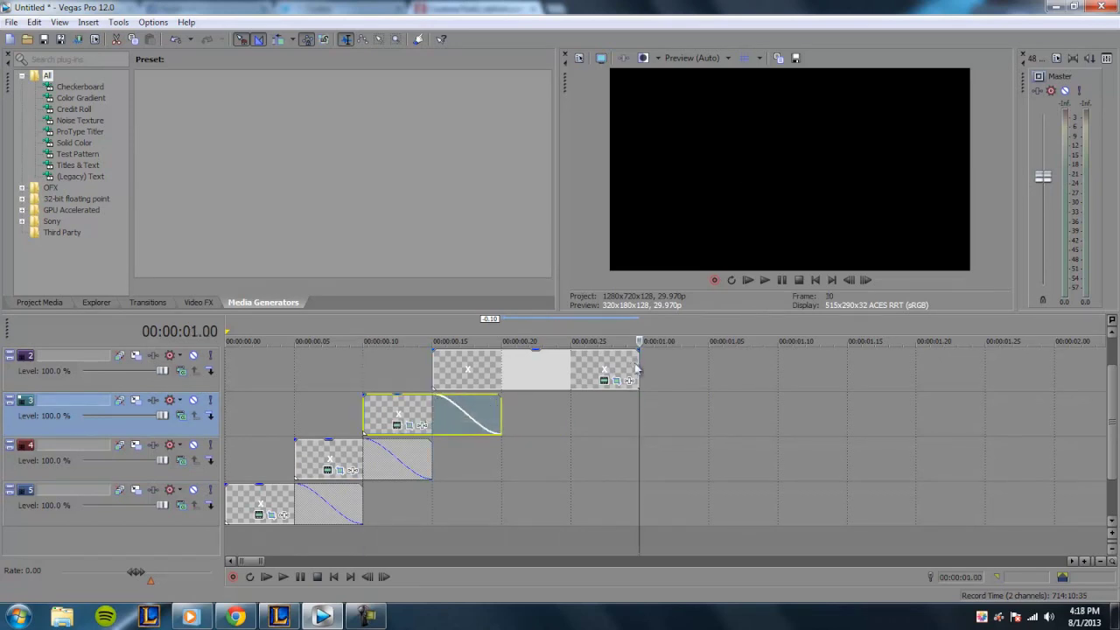
{"action": "left_click_drag", "start_coordinate": [636, 359], "coordinate": [500, 364]}
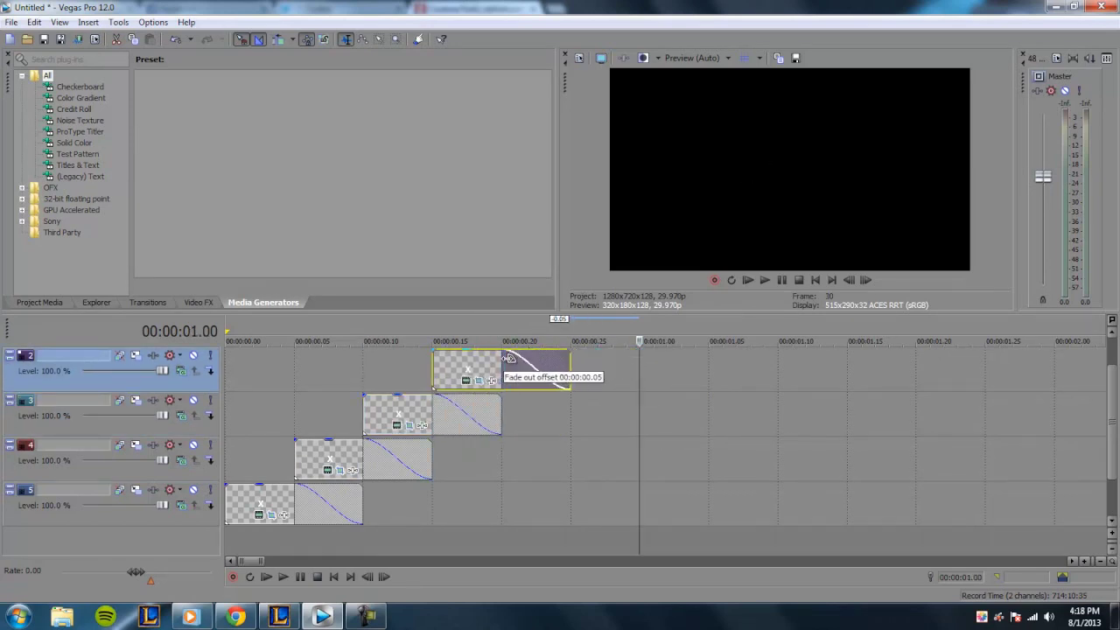
{"action": "mouse_move", "coordinate": [1116, 433]}
{"action": "left_mouse_down"}
{"action": "mouse_move", "coordinate": [1116, 417]}
{"action": "mouse_move", "coordinate": [1113, 440]}
{"action": "left_mouse_up"}
{"action": "left_click_drag", "start_coordinate": [639, 333], "coordinate": [226, 333]}
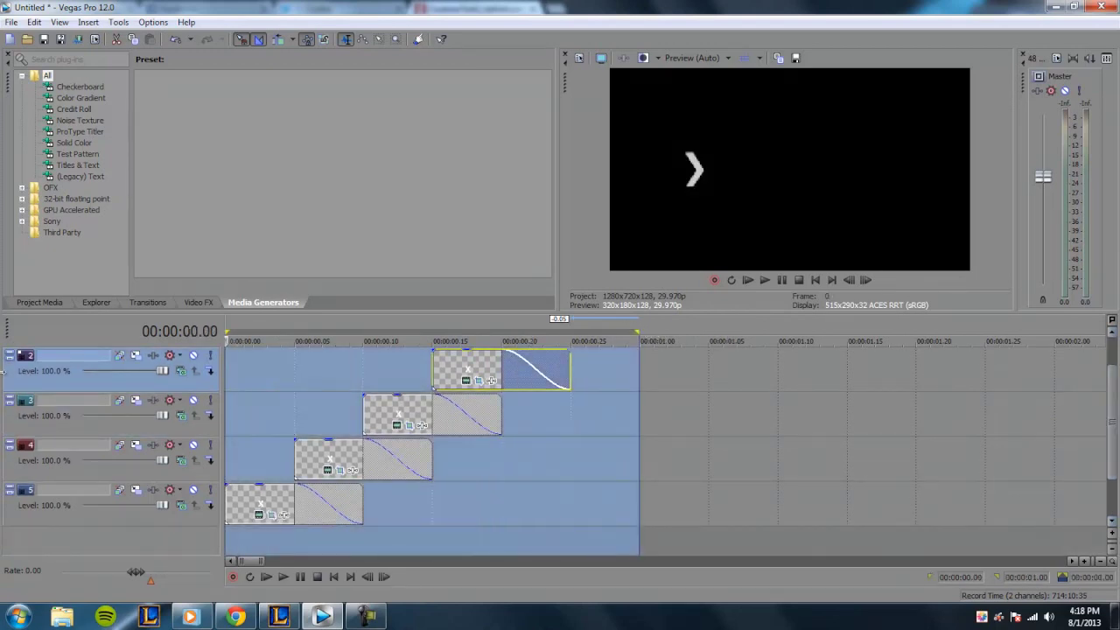
Step: Add a fade-in to the track 5 chevron and replay the first second of the sequence
{"action": "left_click", "coordinate": [104, 382]}
{"action": "left_click", "coordinate": [764, 280]}
{"action": "key", "text": "space"}
{"action": "left_click_drag", "start_coordinate": [225, 485], "coordinate": [295, 485]}
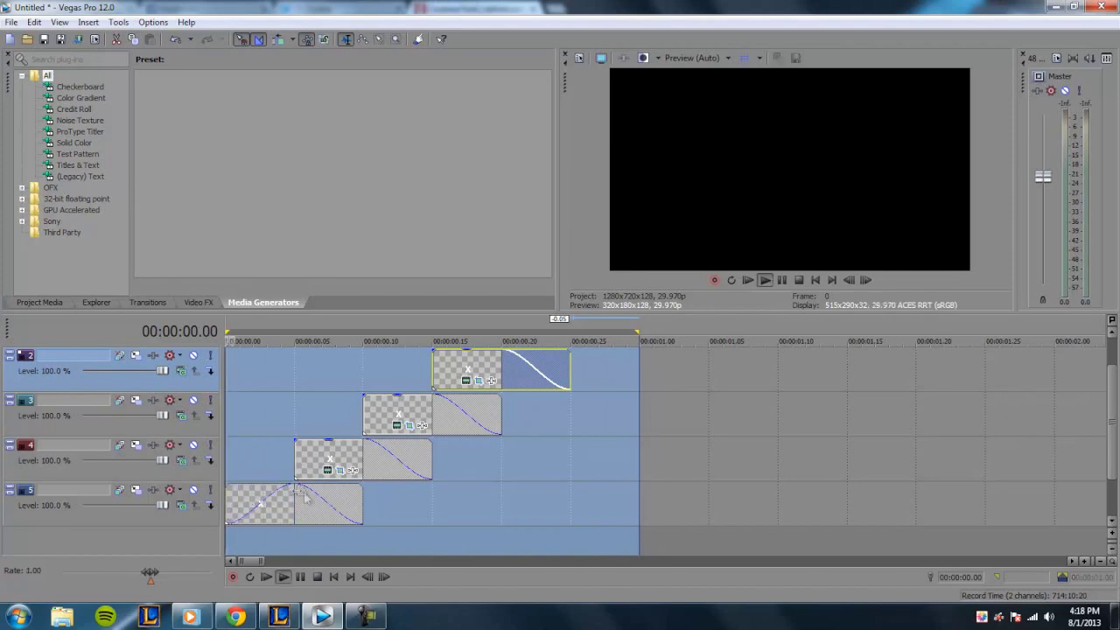
{"action": "key", "text": "space"}
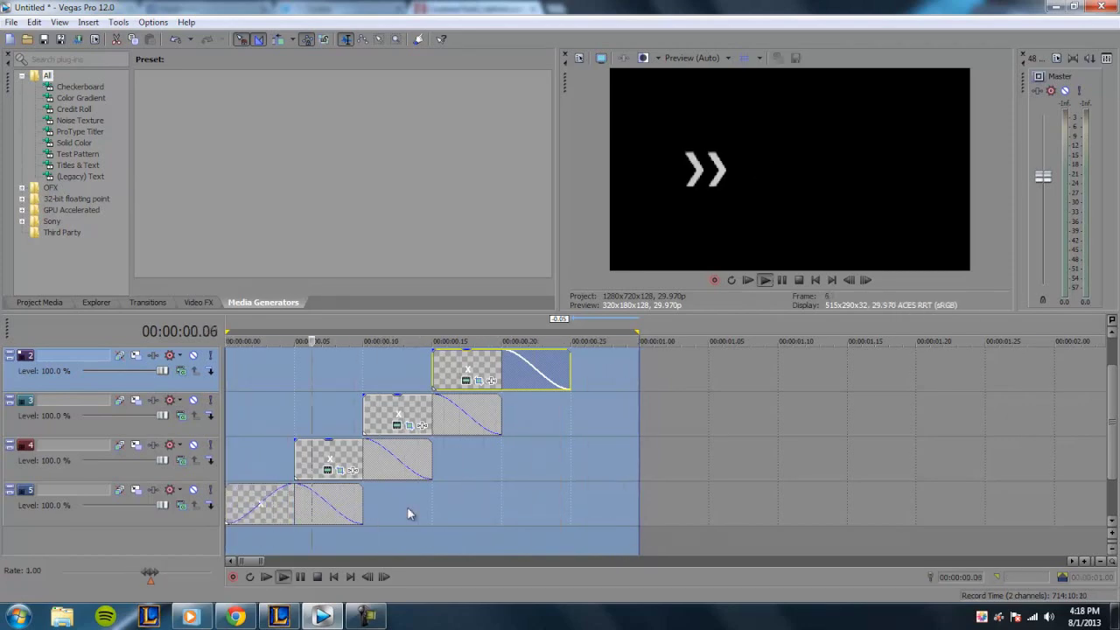
{"action": "left_click", "coordinate": [490, 381]}
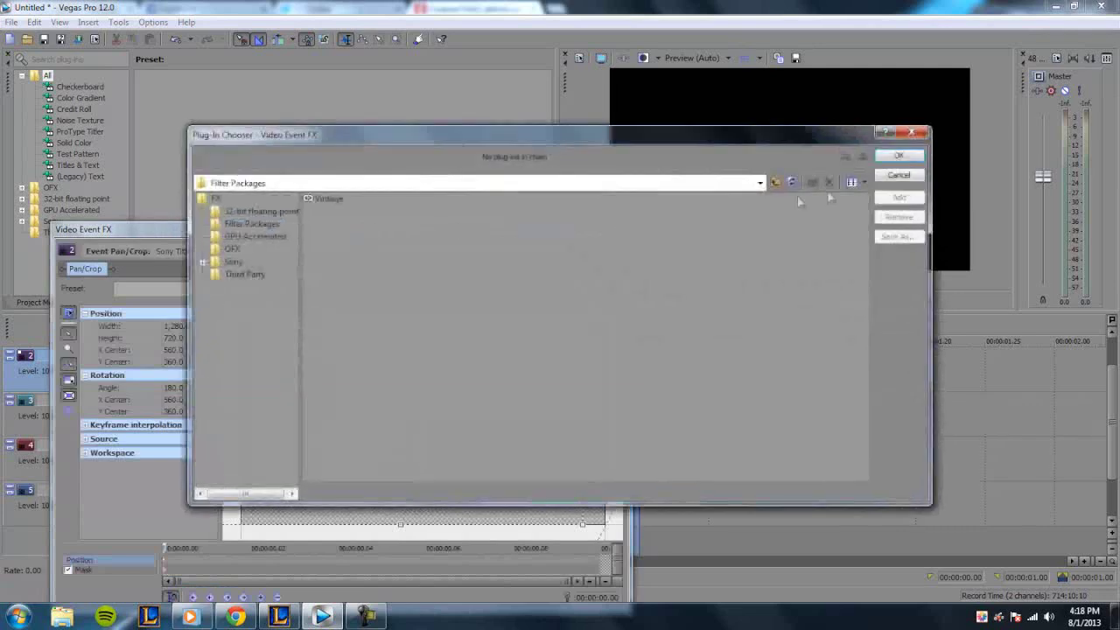
Step: Close the FX windows and render Untitled.mp4 to the Desktop with the Sony Tablet 720p MP4 template
{"action": "left_click", "coordinate": [910, 133]}
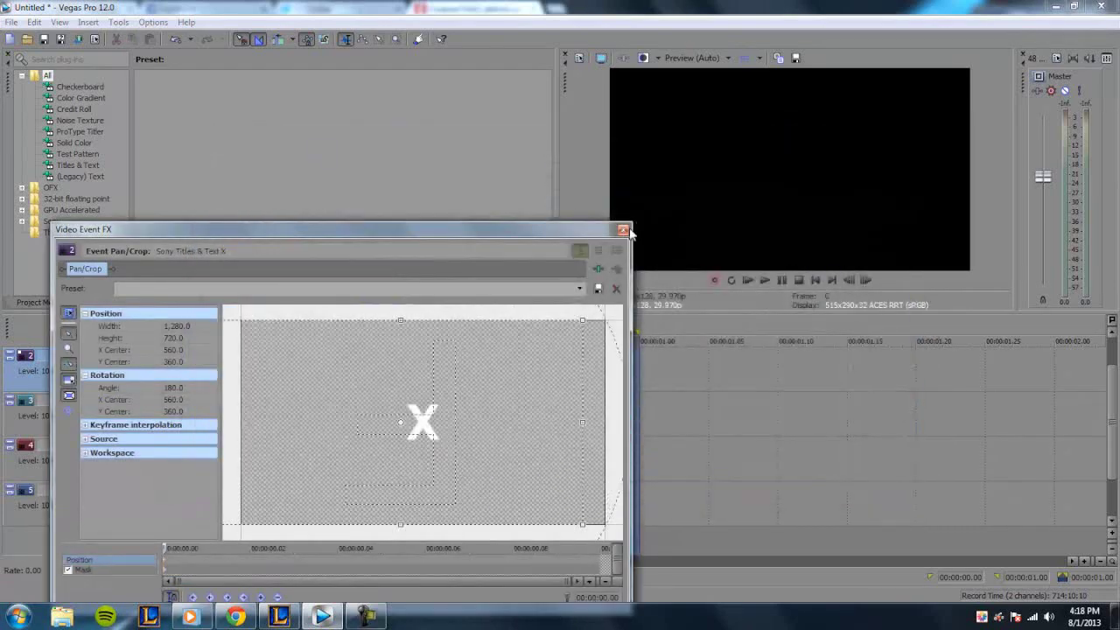
{"action": "left_click", "coordinate": [623, 230]}
{"action": "left_click", "coordinate": [12, 22]}
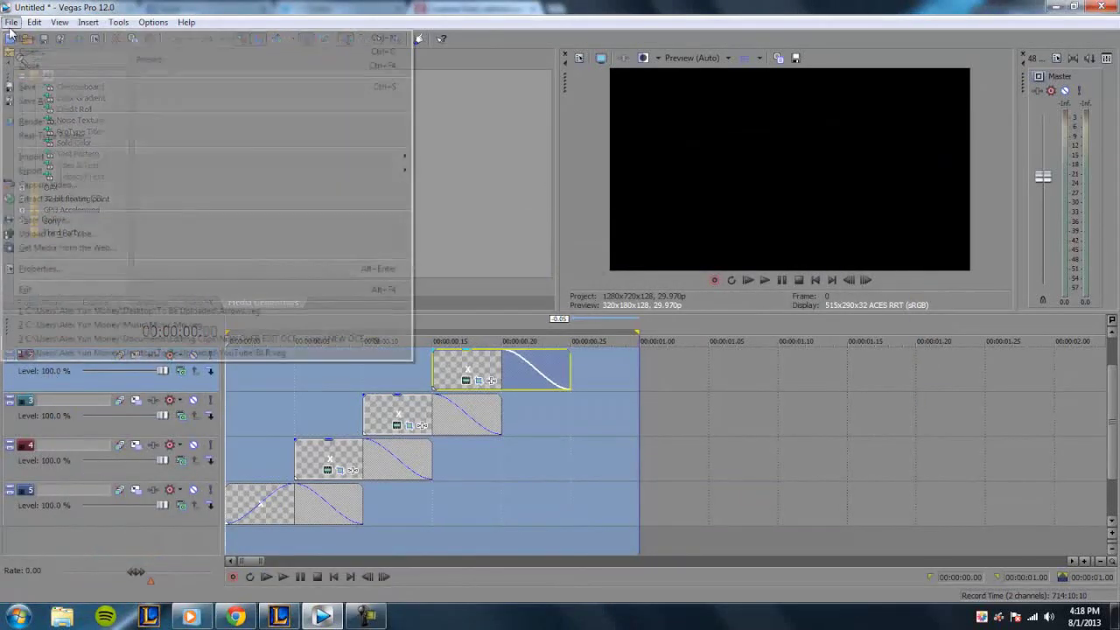
{"action": "left_click", "coordinate": [97, 134]}
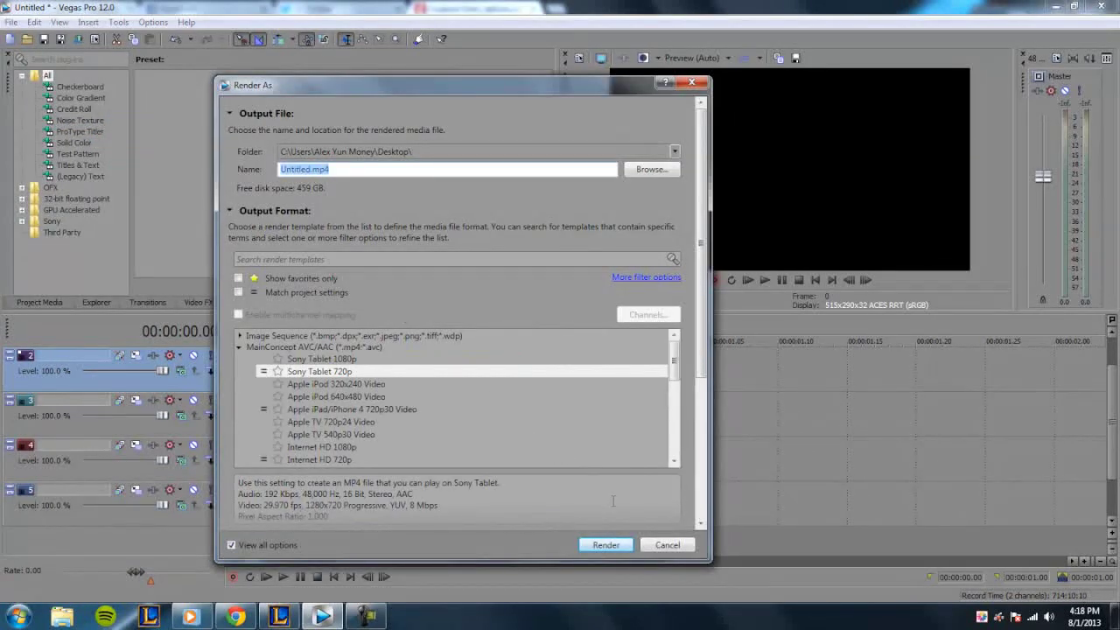
{"action": "left_click", "coordinate": [606, 544]}
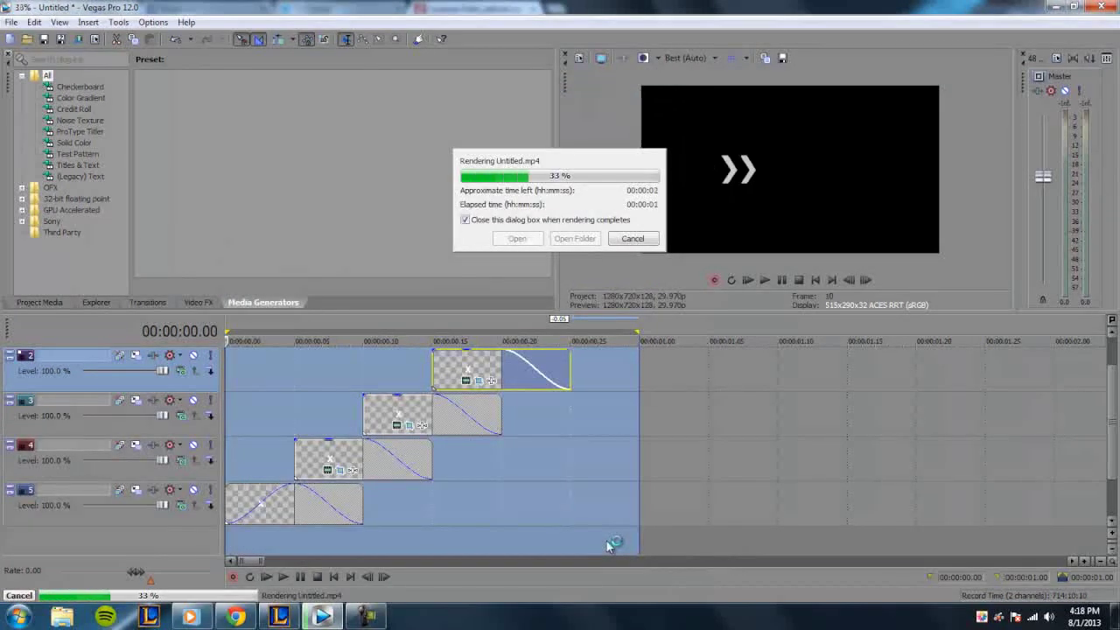
{"action": "left_click", "coordinate": [666, 453]}
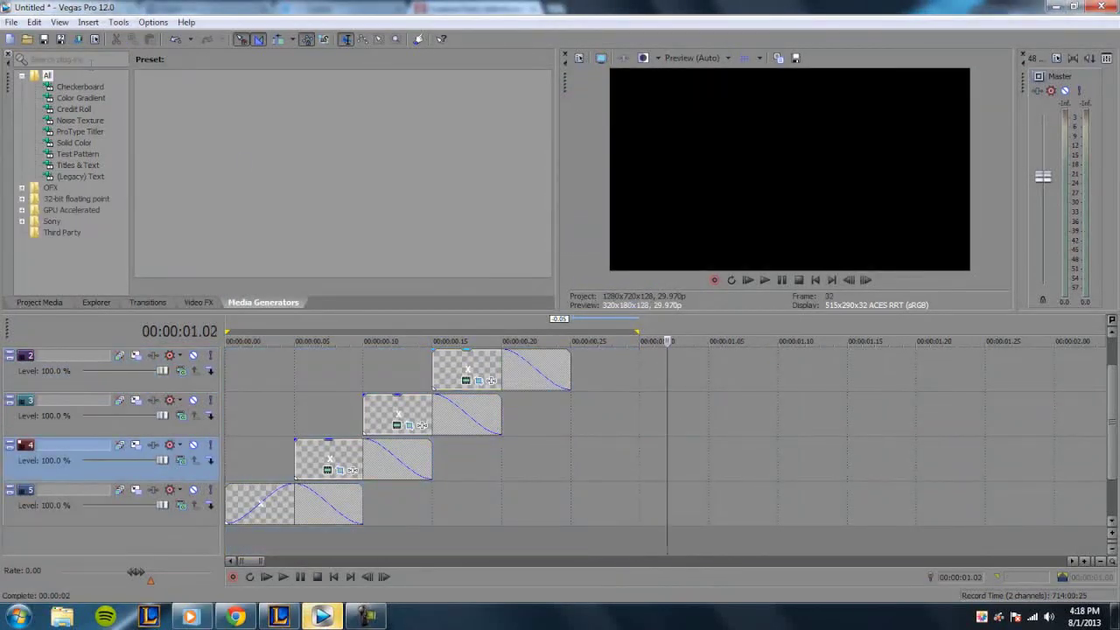
Step: Import the rendered Untitled.mp4 from the Desktop into the timeline
{"action": "left_click", "coordinate": [31, 41]}
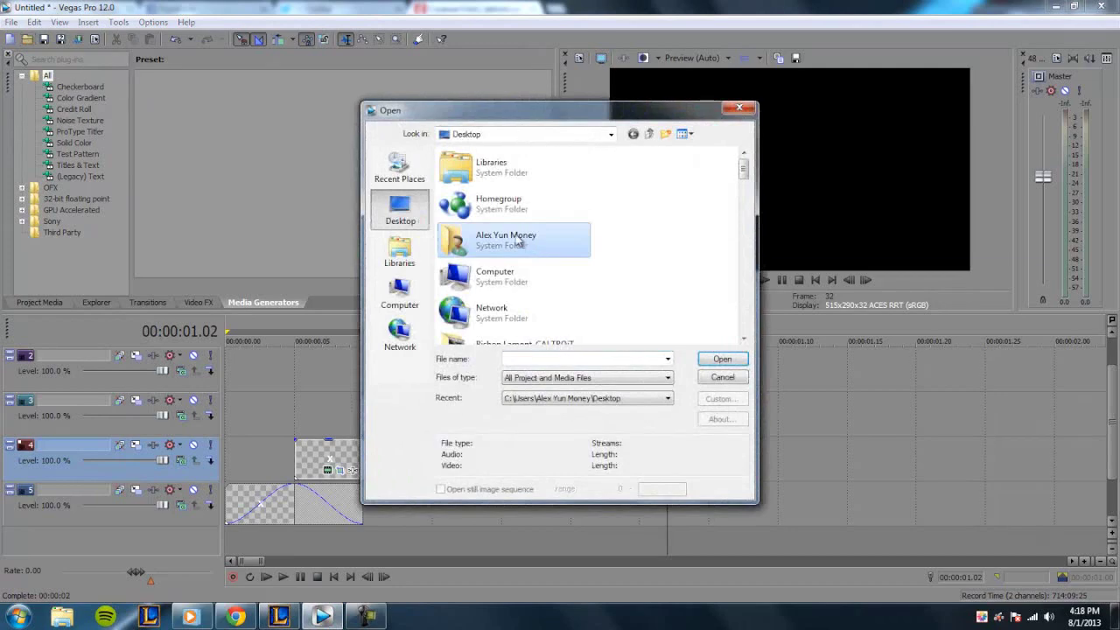
{"action": "scroll", "coordinate": [516, 240], "scroll_direction": "down", "scroll_amount": 3}
{"action": "left_click", "coordinate": [507, 284]}
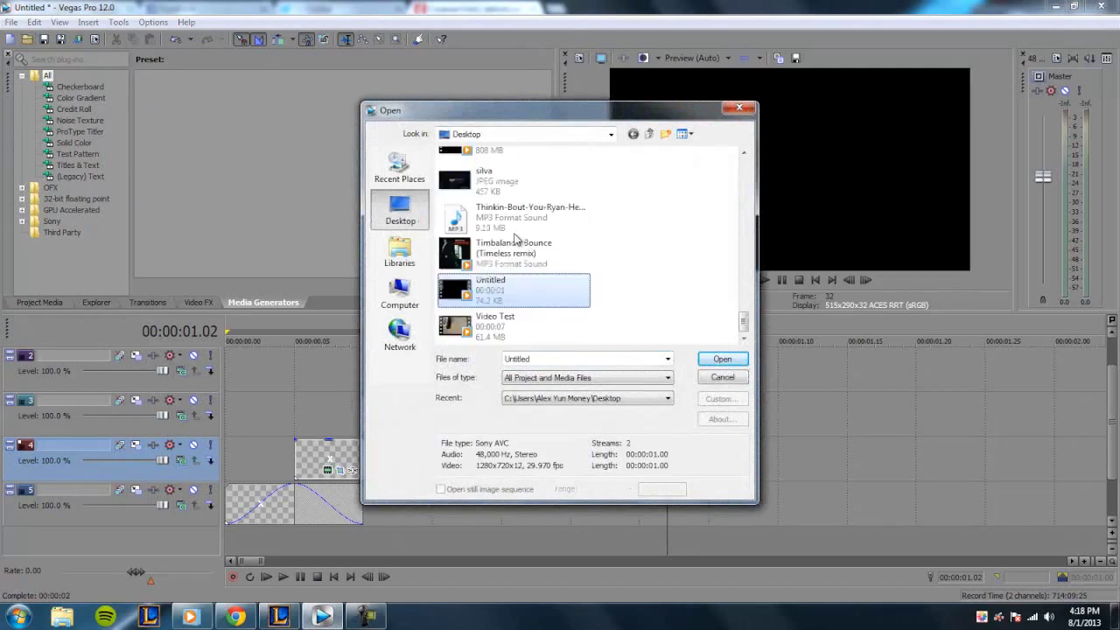
{"action": "double_click", "coordinate": [526, 291]}
{"action": "left_click", "coordinate": [722, 455]}
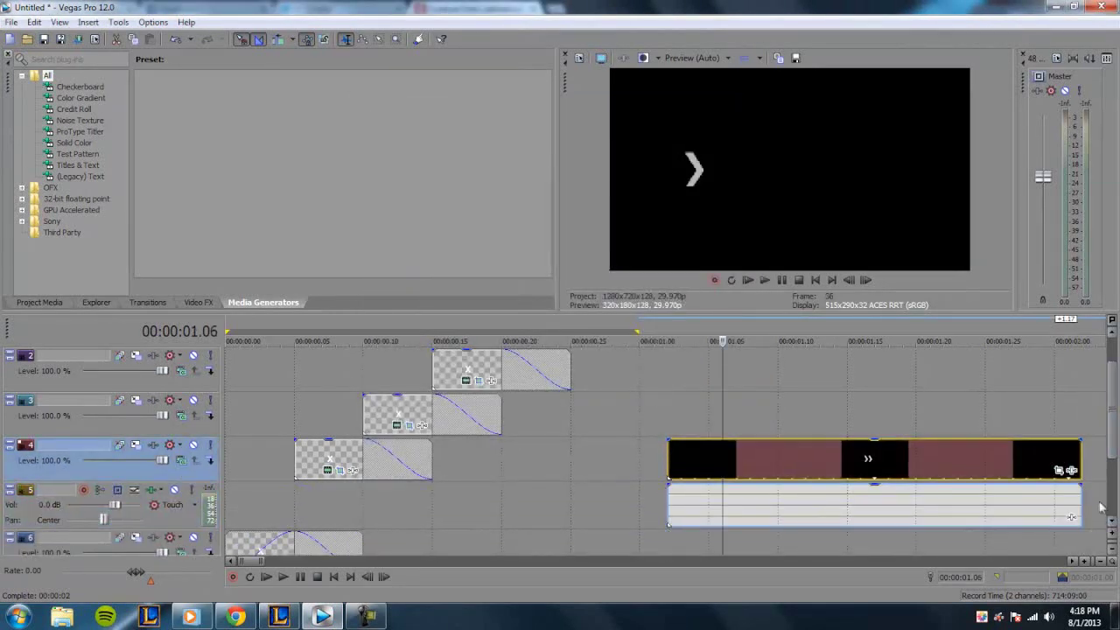
Step: Delete the clip's audio event and line the video event up at 00:00:00.25
{"action": "right_click", "coordinate": [1074, 498]}
{"action": "left_click", "coordinate": [1026, 371]}
{"action": "left_click_drag", "start_coordinate": [887, 468], "coordinate": [816, 468]}
{"action": "right_click", "coordinate": [1056, 556]}
{"action": "left_click", "coordinate": [1028, 430]}
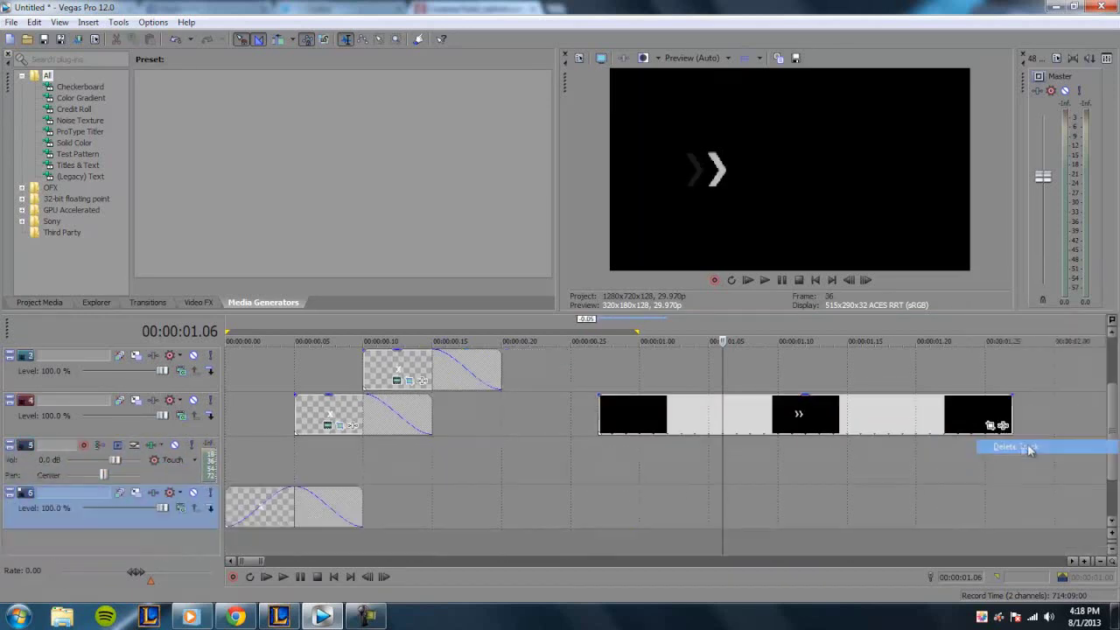
{"action": "left_click_drag", "start_coordinate": [609, 421], "coordinate": [581, 421]}
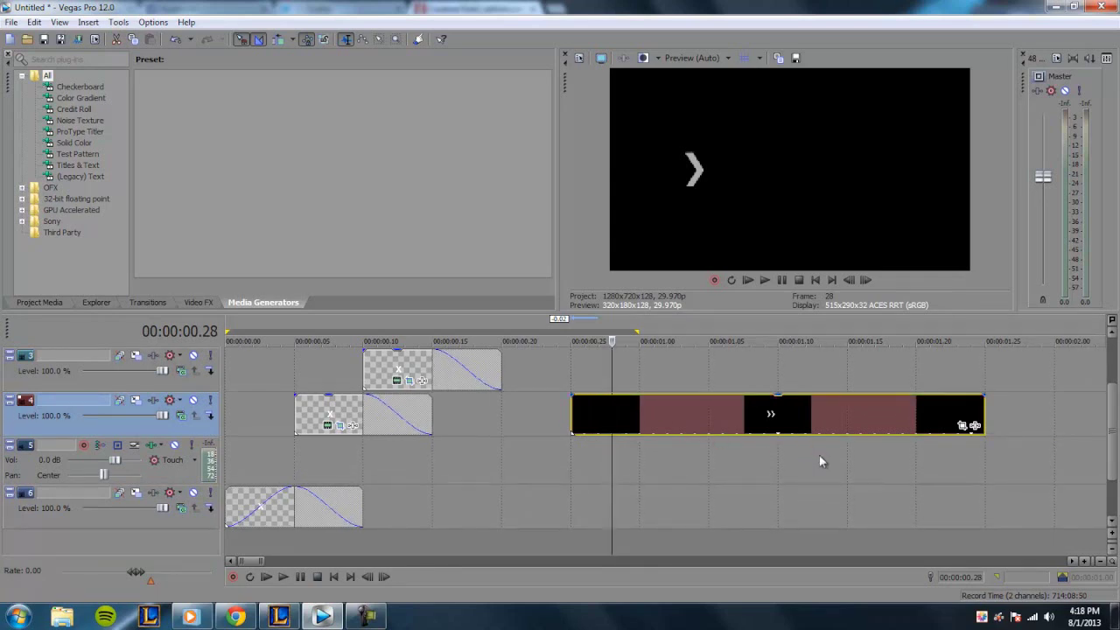
Step: Duplicate the Untitled clip, overlap it with the first clip's end around 00:00:01.13, and play it
{"action": "left_click_drag", "start_coordinate": [764, 423], "coordinate": [846, 378]}
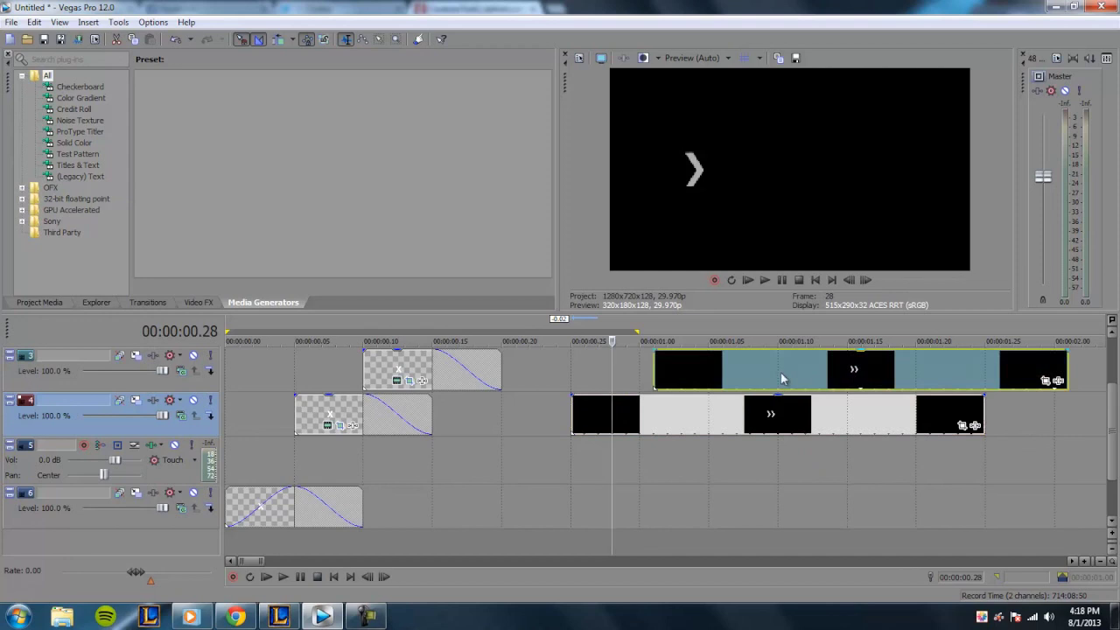
{"action": "left_click_drag", "start_coordinate": [945, 405], "coordinate": [987, 426]}
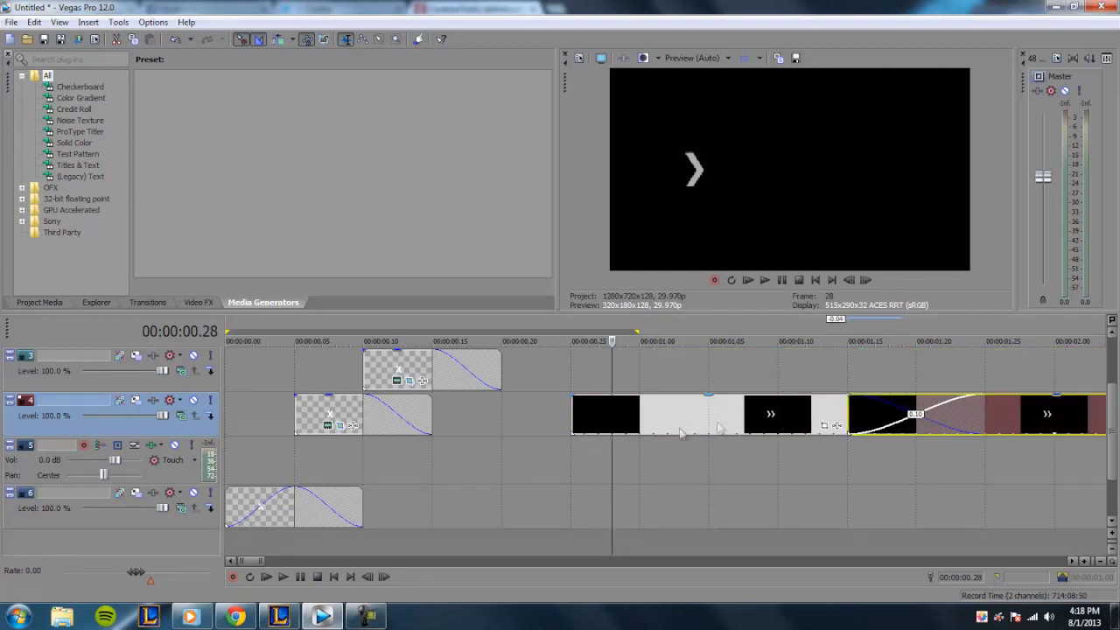
{"action": "left_click", "coordinate": [583, 412]}
{"action": "key", "text": "l"}
{"action": "key", "text": "l"}
{"action": "key", "text": "l"}
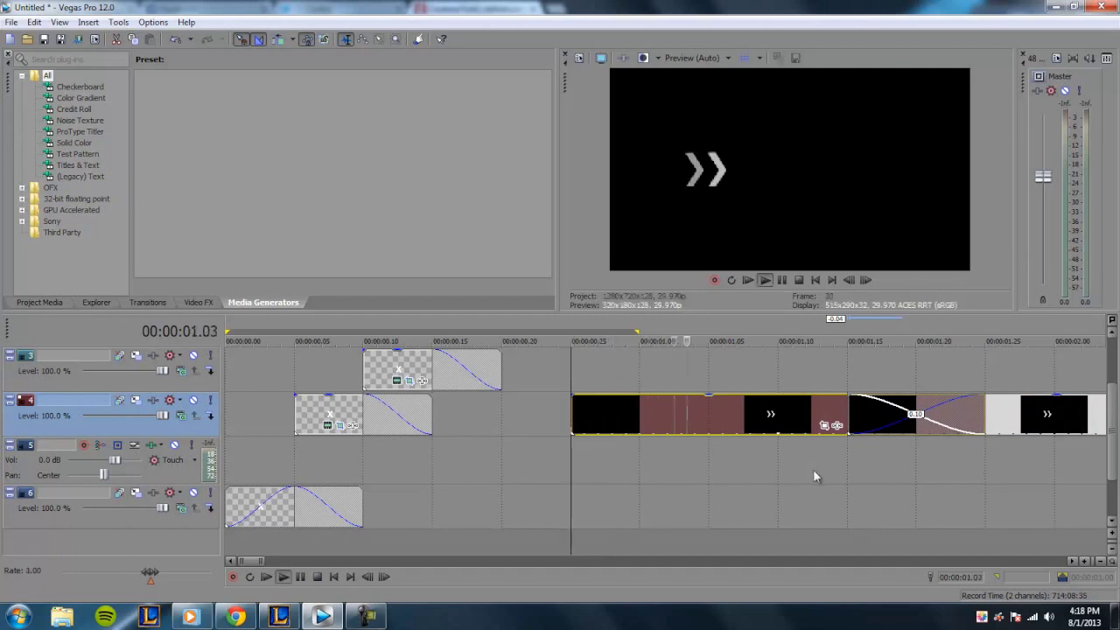